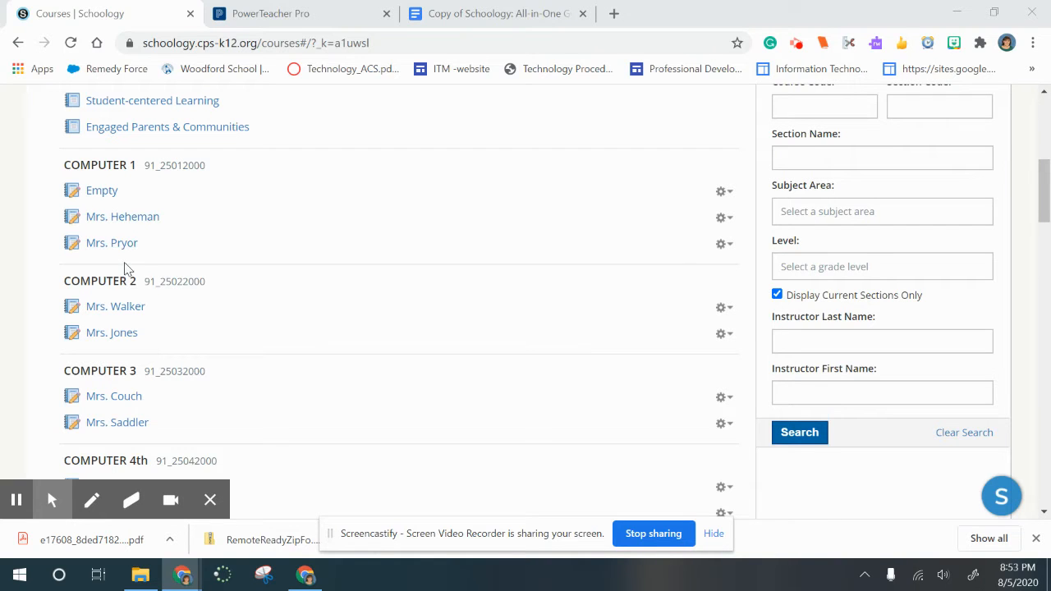
Step: Review the computer course sections listed from COMPUTER 1 through COMPUTER 6 on the courses page
{"action": "scroll", "coordinate": [184, 238], "scroll_direction": "up", "scroll_amount": 1}
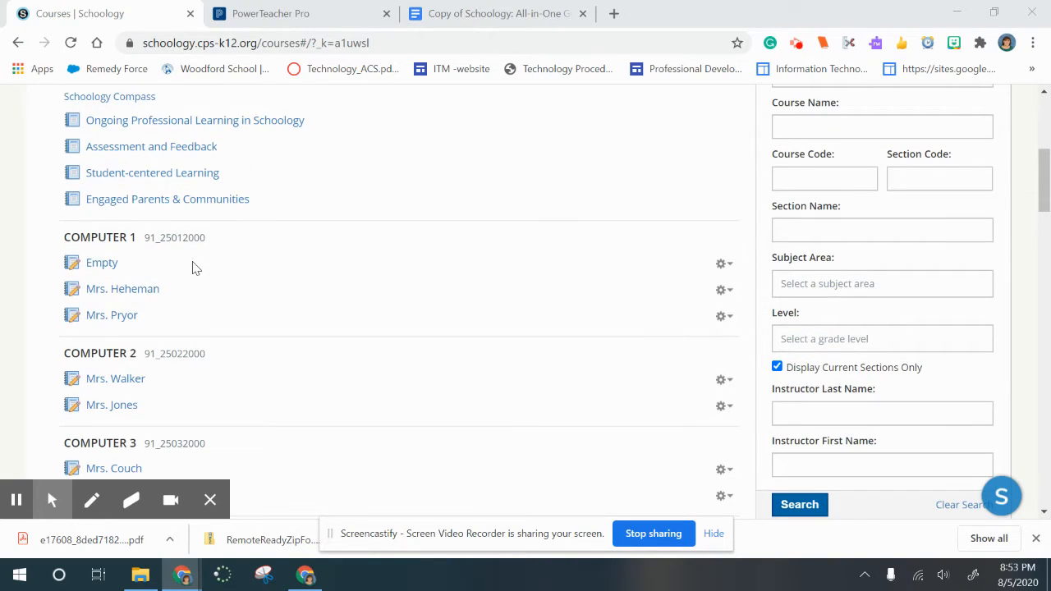
{"action": "scroll", "coordinate": [193, 268], "scroll_direction": "down", "scroll_amount": 1}
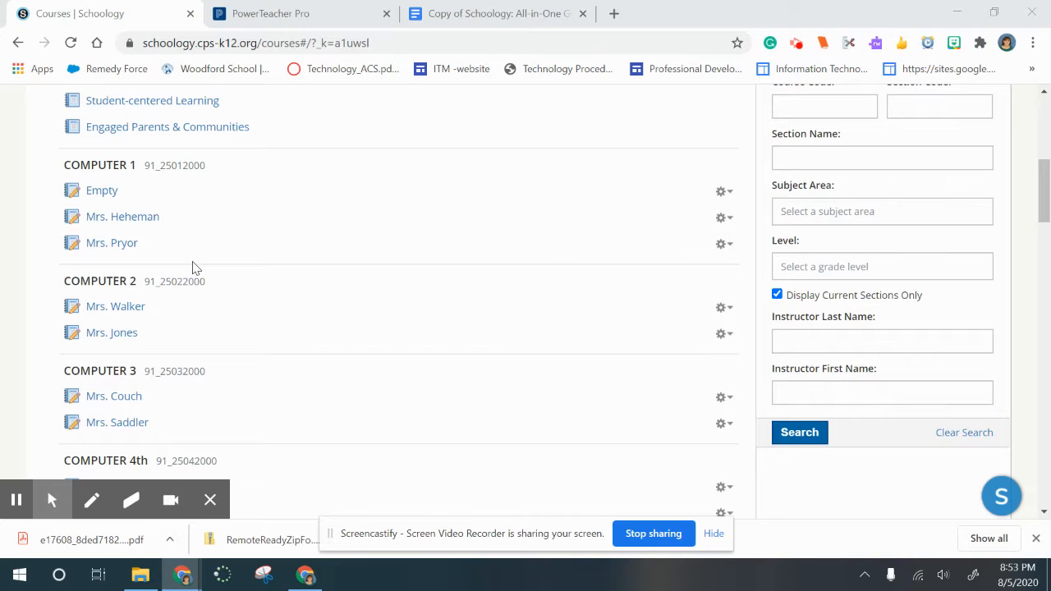
{"action": "scroll", "coordinate": [193, 268], "scroll_direction": "down", "scroll_amount": 1}
{"action": "scroll", "coordinate": [193, 268], "scroll_direction": "down", "scroll_amount": 2}
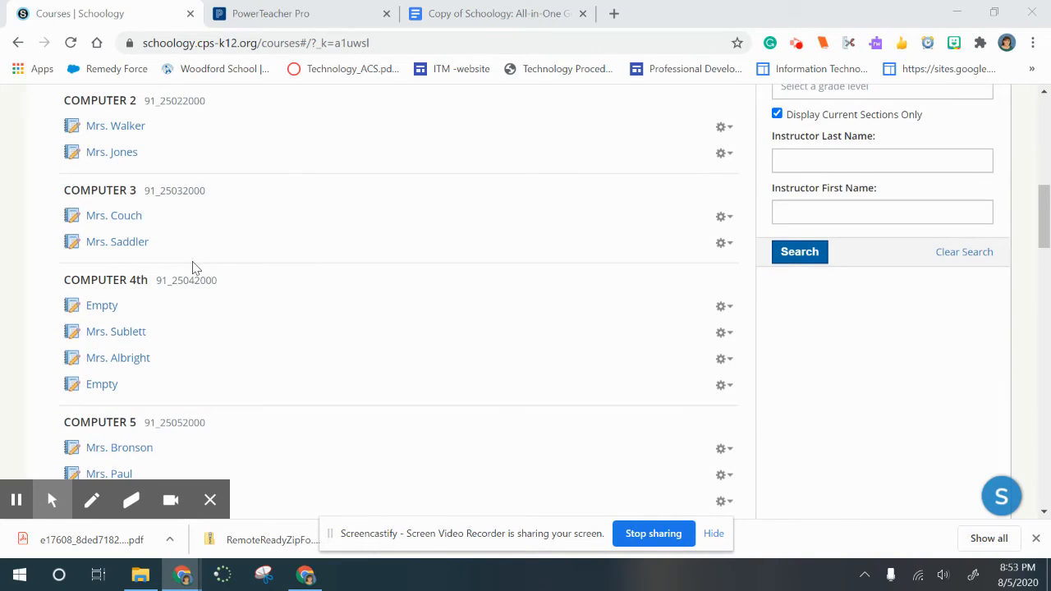
{"action": "scroll", "coordinate": [193, 267], "scroll_direction": "down", "scroll_amount": 3}
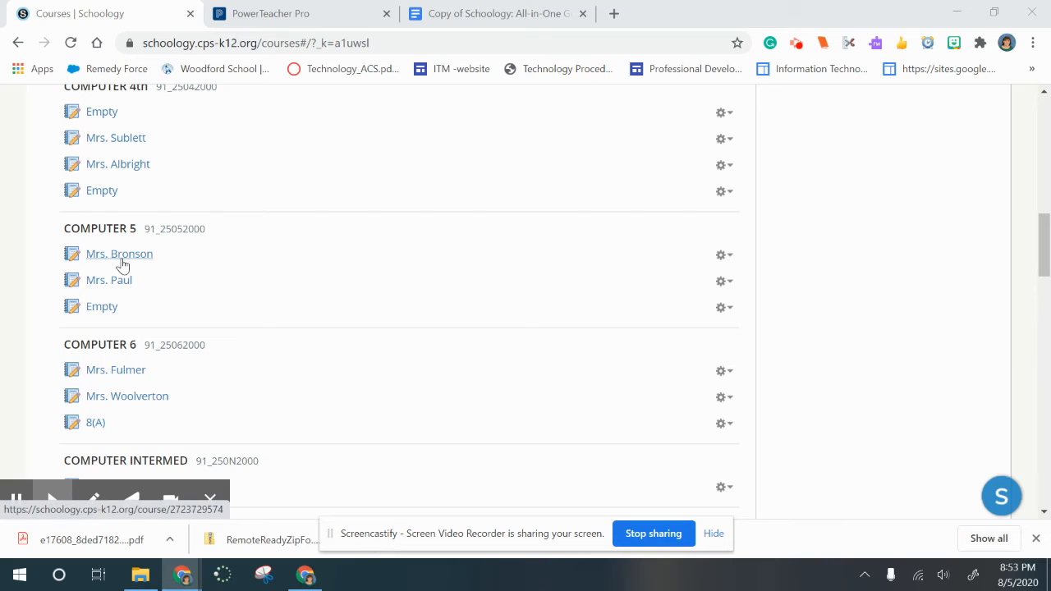
{"action": "scroll", "coordinate": [118, 154], "scroll_direction": "up", "scroll_amount": 4}
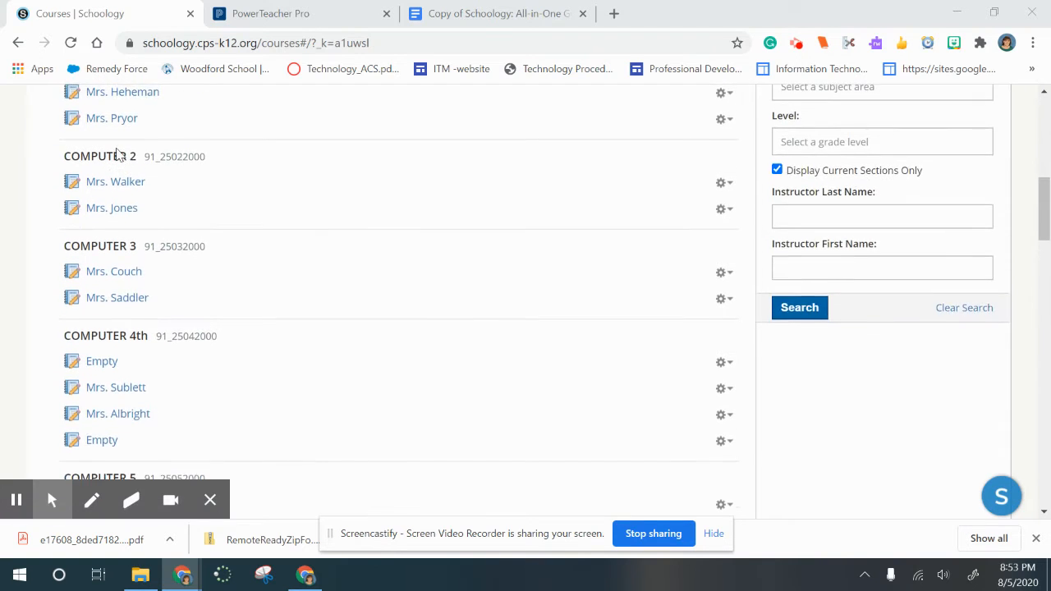
{"action": "scroll", "coordinate": [118, 154], "scroll_direction": "up", "scroll_amount": 1}
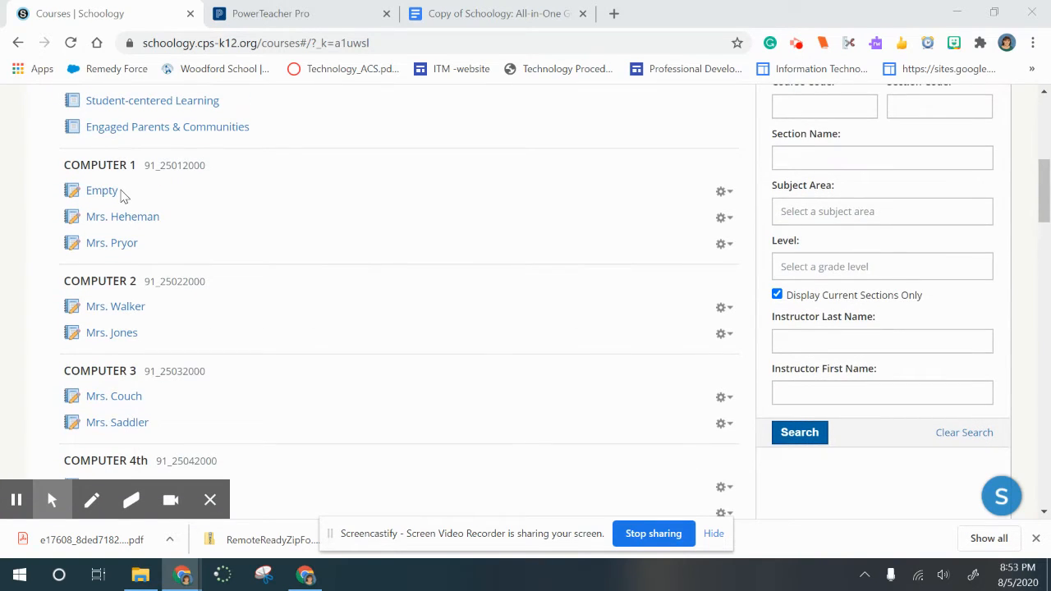
{"action": "scroll", "coordinate": [121, 194], "scroll_direction": "up", "scroll_amount": 2}
{"action": "scroll", "coordinate": [122, 193], "scroll_direction": "down", "scroll_amount": 2}
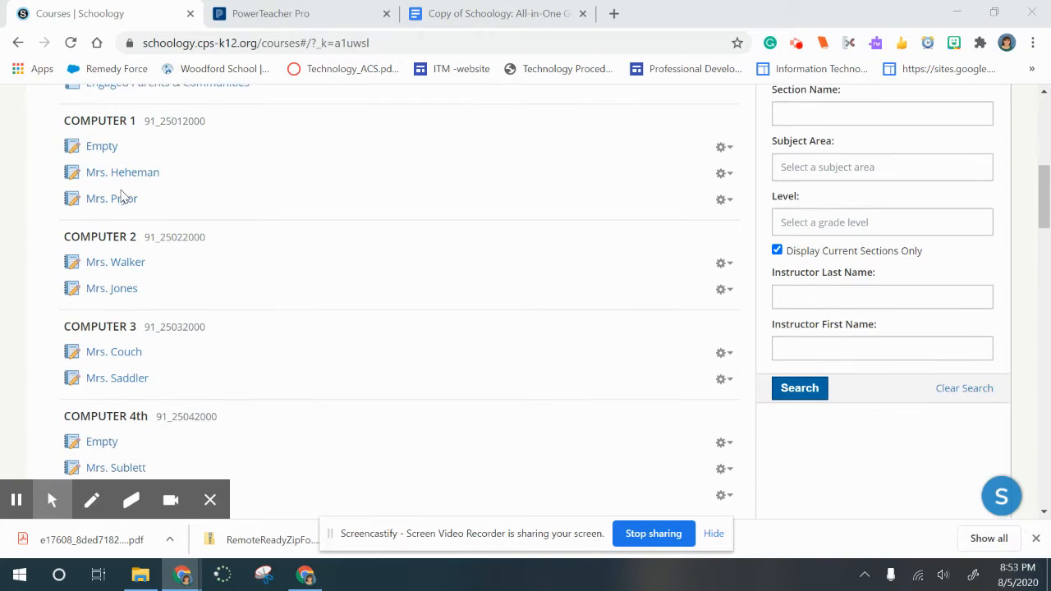
Step: Open the second COMPUTER 1 section, and switch to PowerTeacher Pro to view its grading categories
{"action": "left_click", "coordinate": [124, 177]}
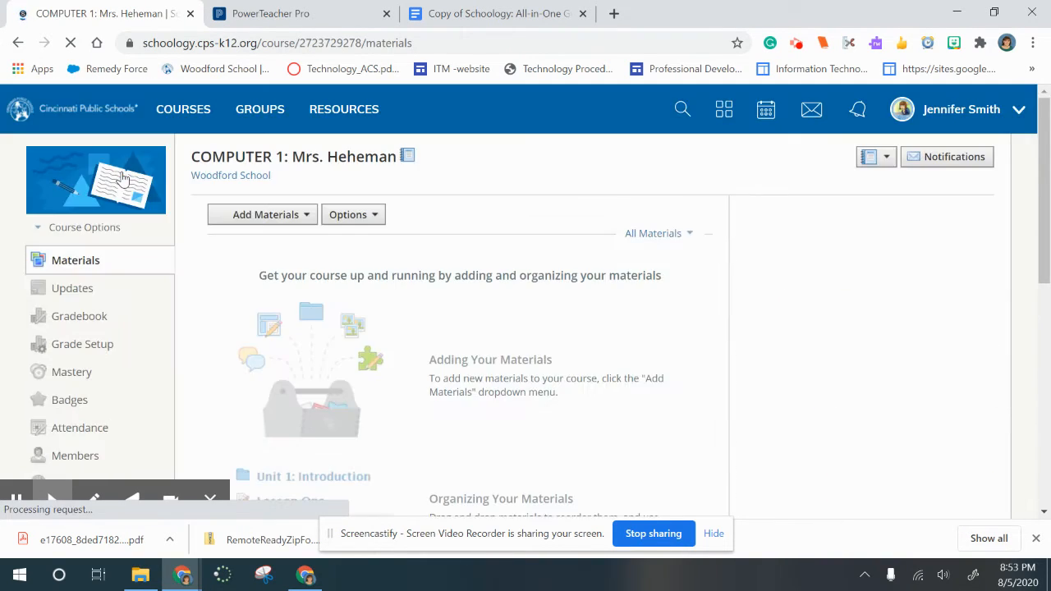
{"action": "left_click", "coordinate": [257, 22]}
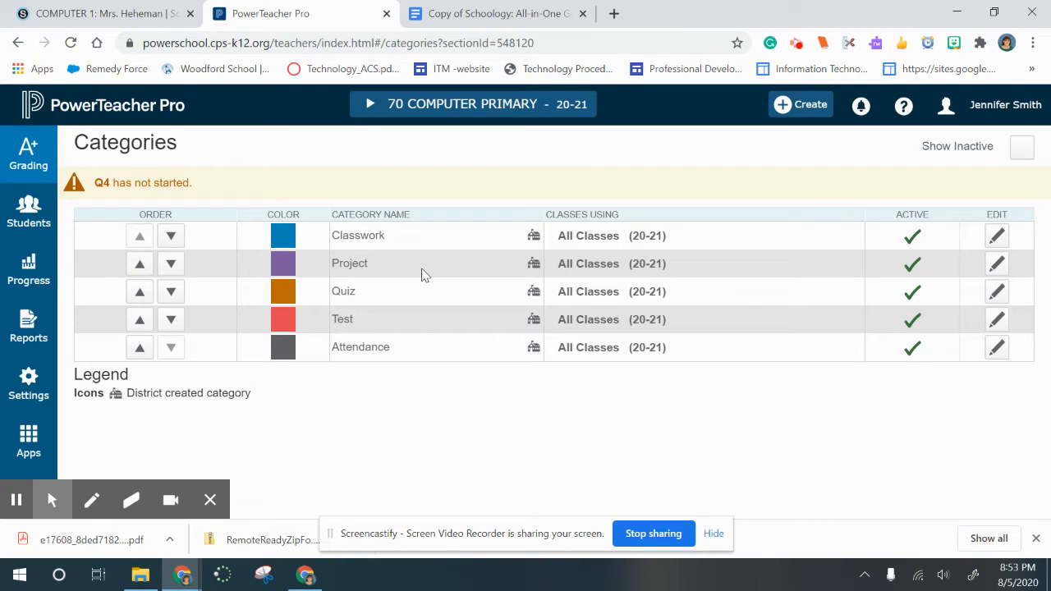
Step: Return to the COMPUTER 1 section in Schoology and open its Grade Setup to check the categories
{"action": "left_click", "coordinate": [91, 8]}
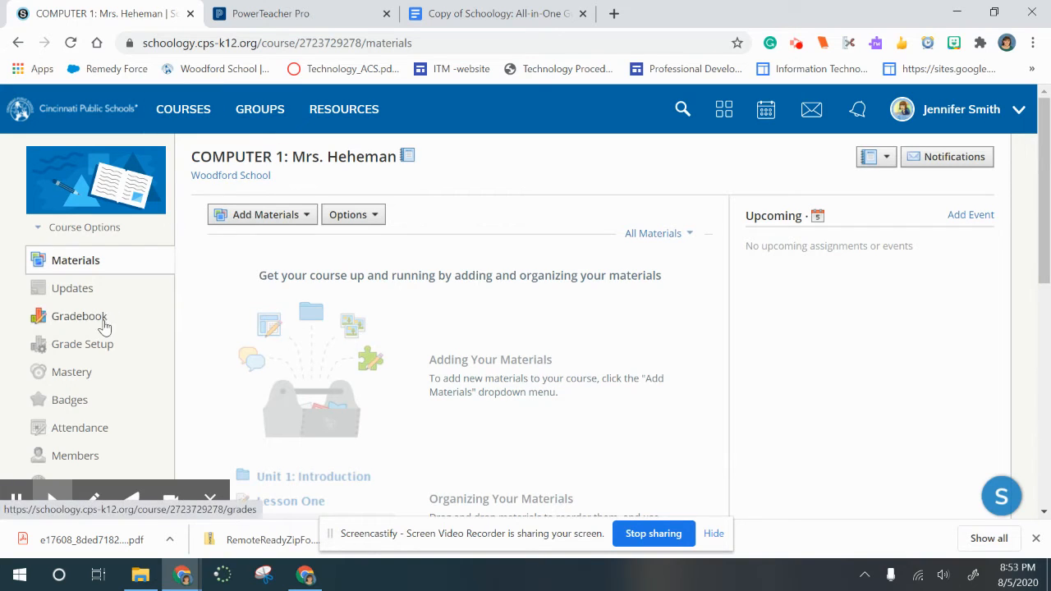
{"action": "left_click", "coordinate": [93, 350]}
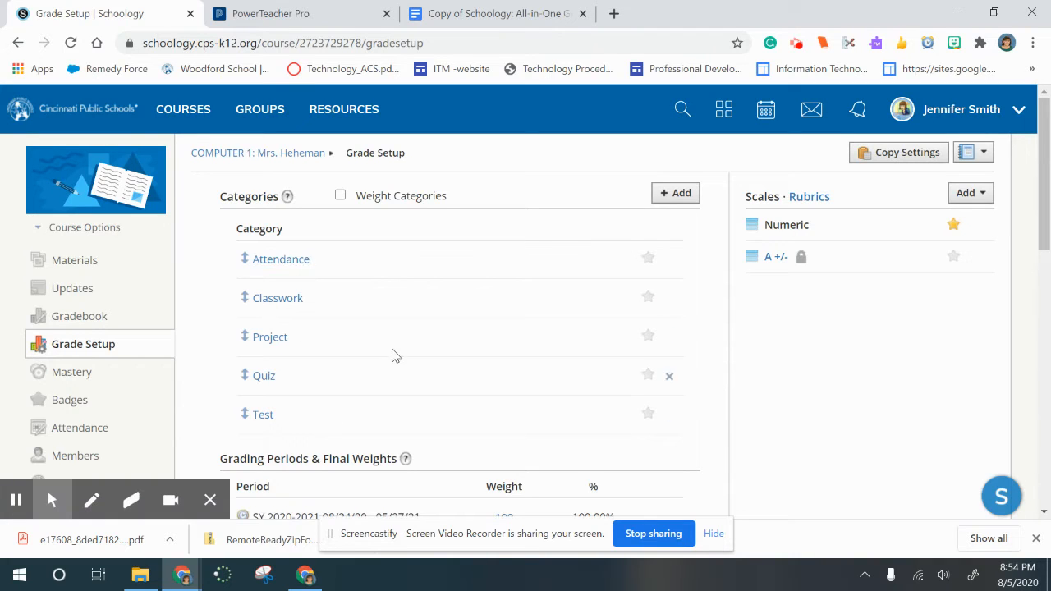
{"action": "left_click", "coordinate": [393, 306]}
Step: Open the Grade Setup of the second COMPUTER 6 section and review its categories and grading periods
{"action": "left_click", "coordinate": [206, 128]}
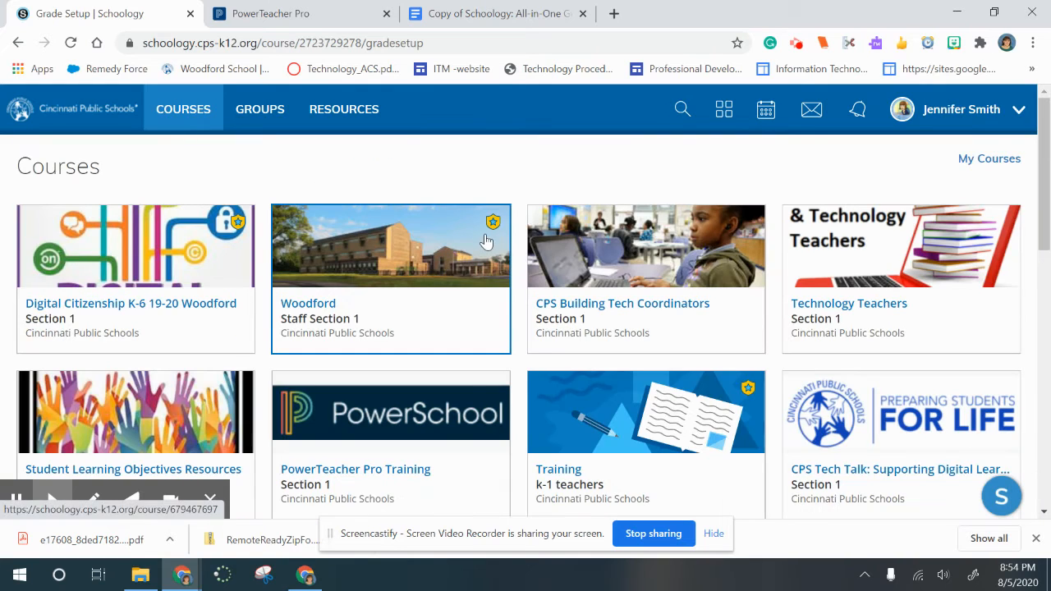
{"action": "left_click", "coordinate": [969, 159]}
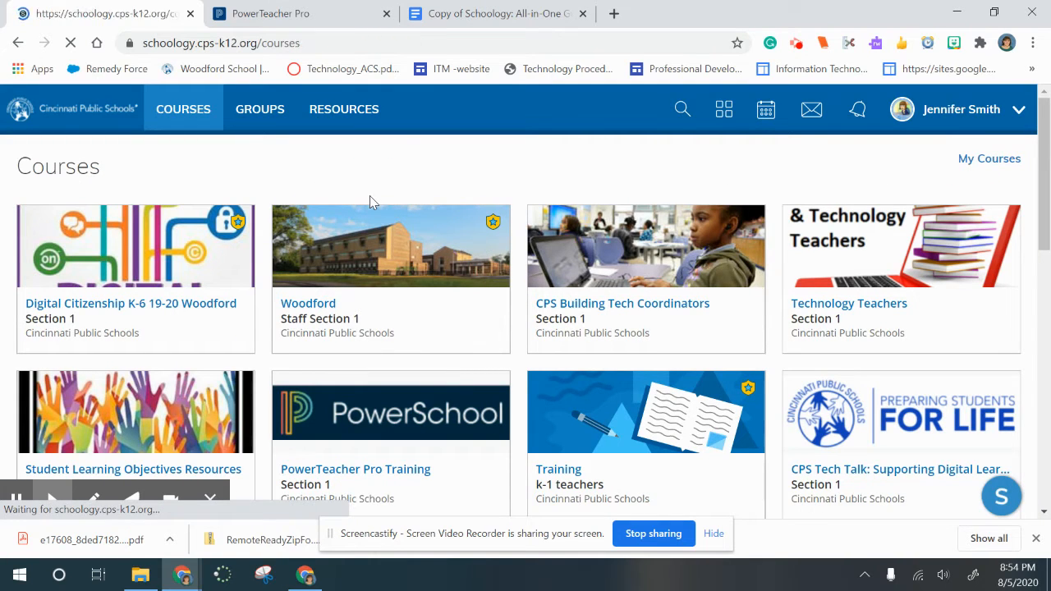
{"action": "scroll", "coordinate": [137, 335], "scroll_direction": "down", "scroll_amount": 2}
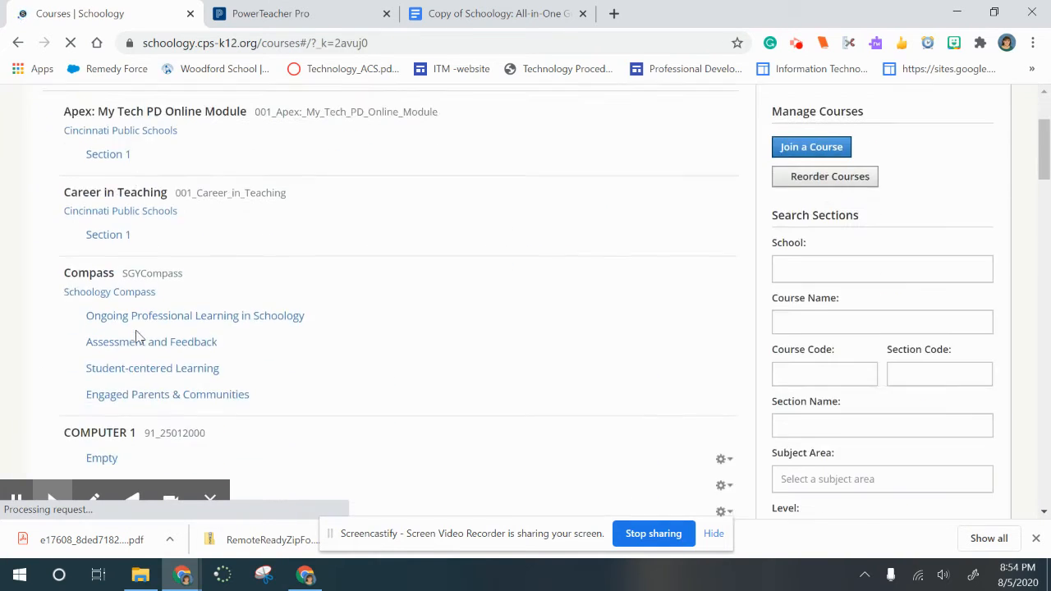
{"action": "scroll", "coordinate": [137, 335], "scroll_direction": "down", "scroll_amount": 9}
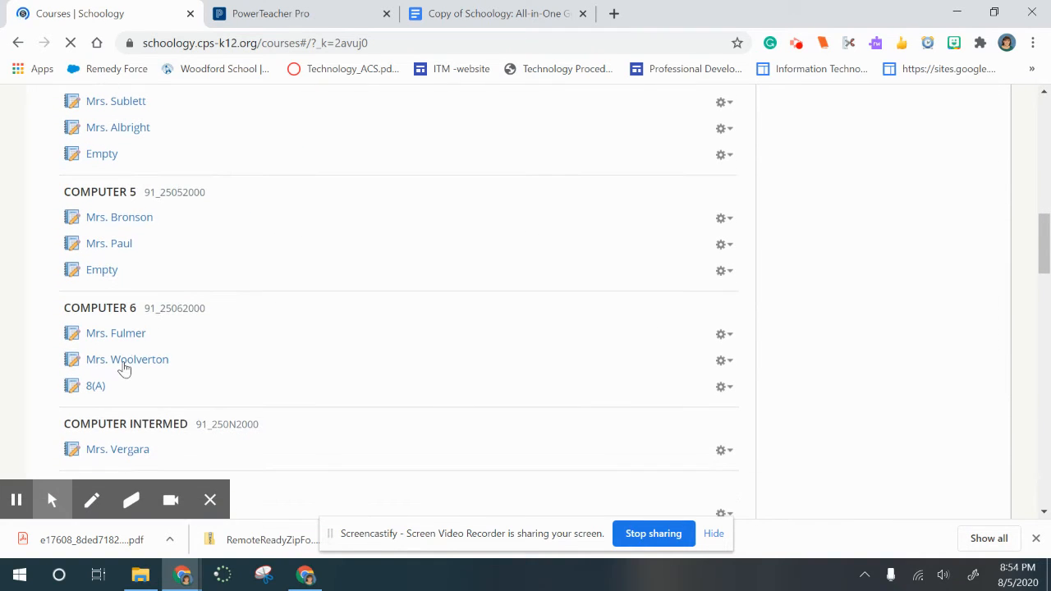
{"action": "left_click", "coordinate": [124, 367]}
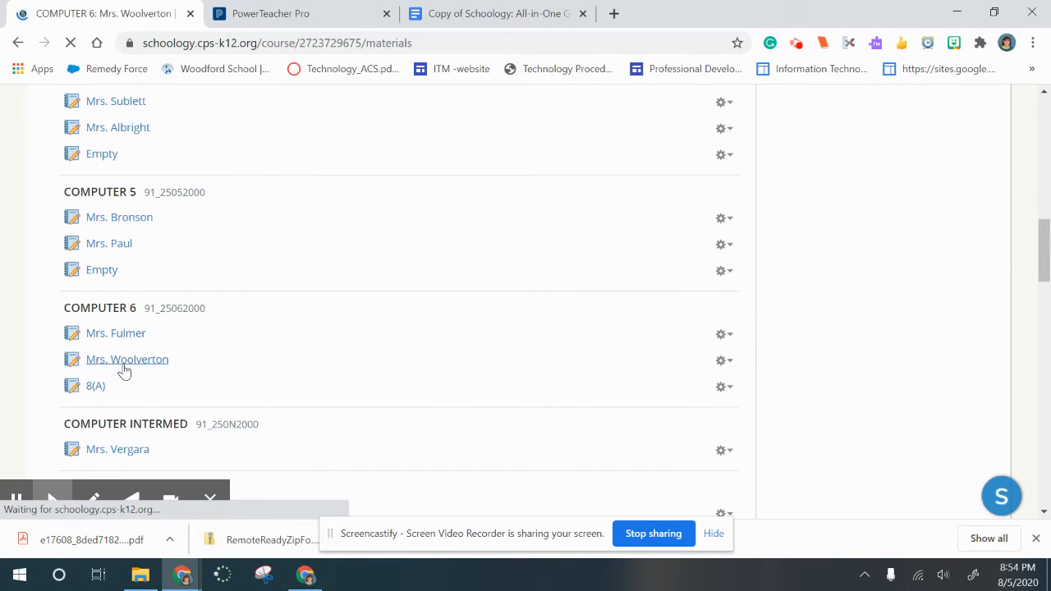
{"action": "left_click", "coordinate": [104, 353]}
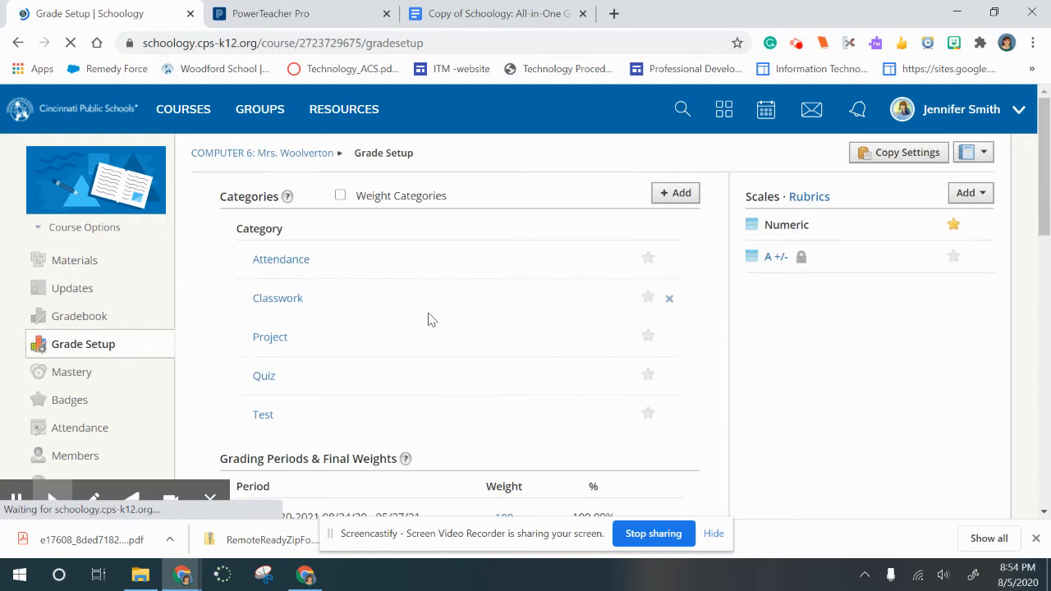
{"action": "scroll", "coordinate": [431, 319], "scroll_direction": "down", "scroll_amount": 1}
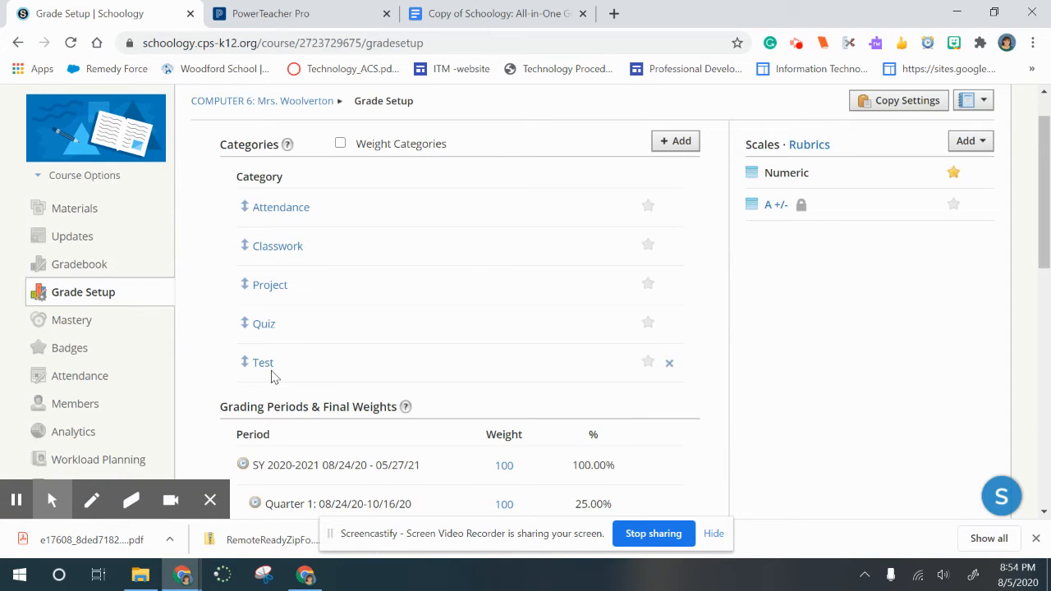
{"action": "scroll", "coordinate": [272, 373], "scroll_direction": "down", "scroll_amount": 3}
{"action": "scroll", "coordinate": [272, 374], "scroll_direction": "down", "scroll_amount": 1}
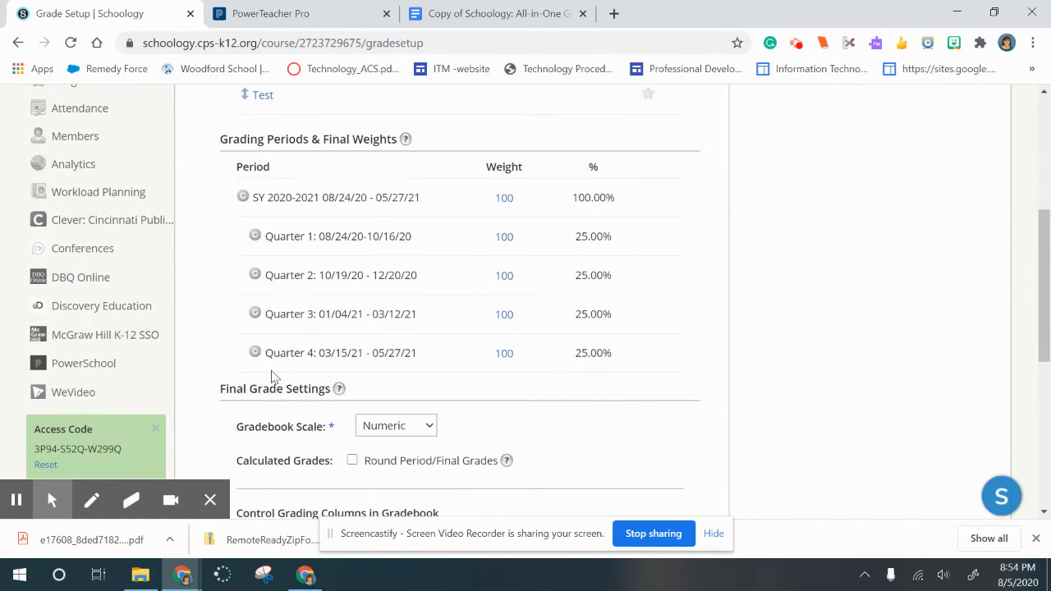
{"action": "scroll", "coordinate": [272, 374], "scroll_direction": "up", "scroll_amount": 4}
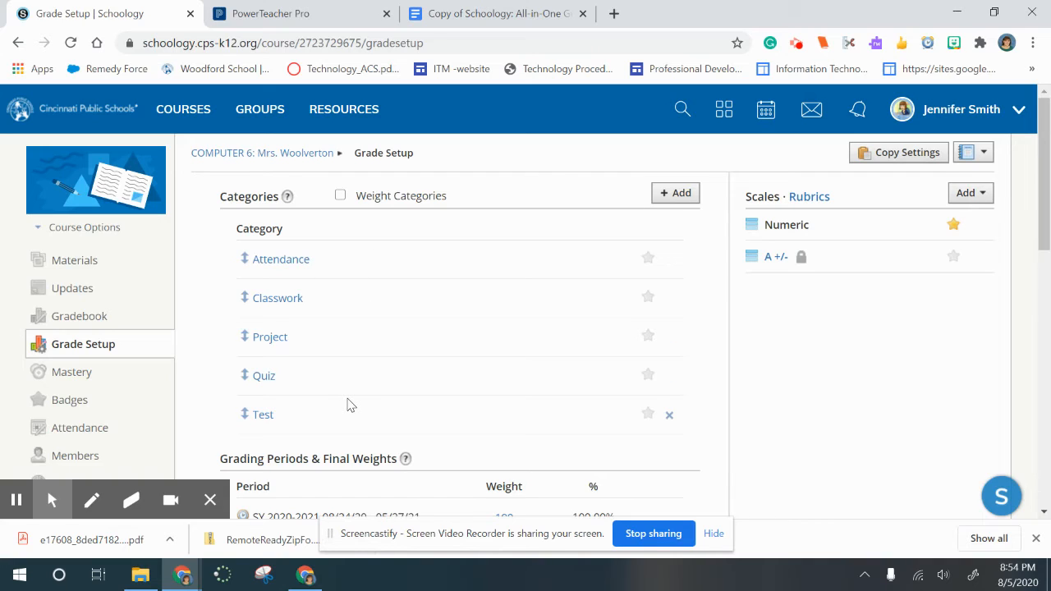
Step: View which grade settings can be copied and to which courses, and close the dialog without copying
{"action": "left_click", "coordinate": [891, 168]}
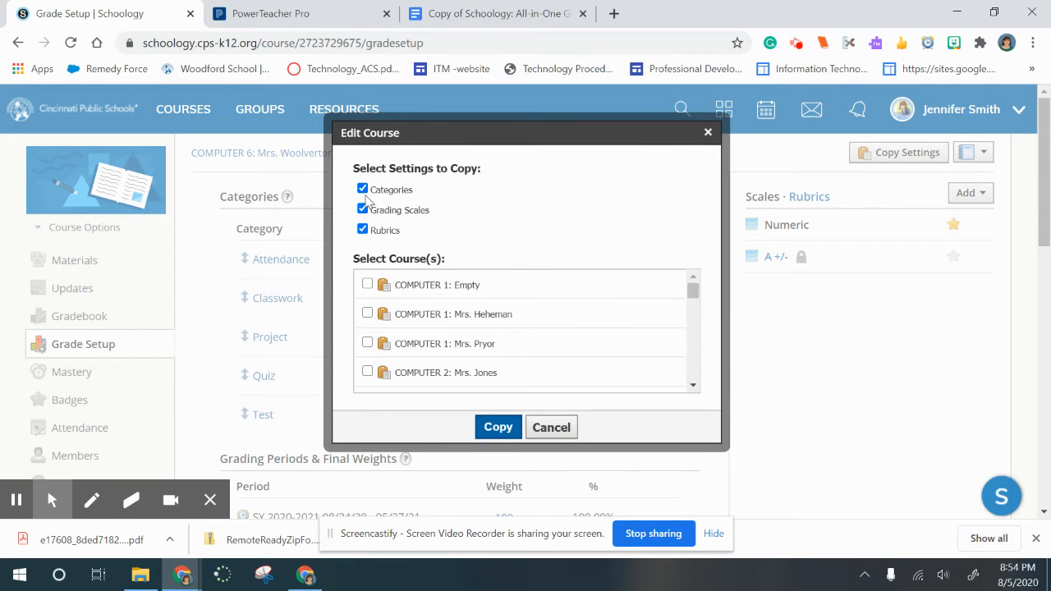
{"action": "left_click", "coordinate": [363, 230]}
{"action": "scroll", "coordinate": [369, 372], "scroll_direction": "down", "scroll_amount": 10}
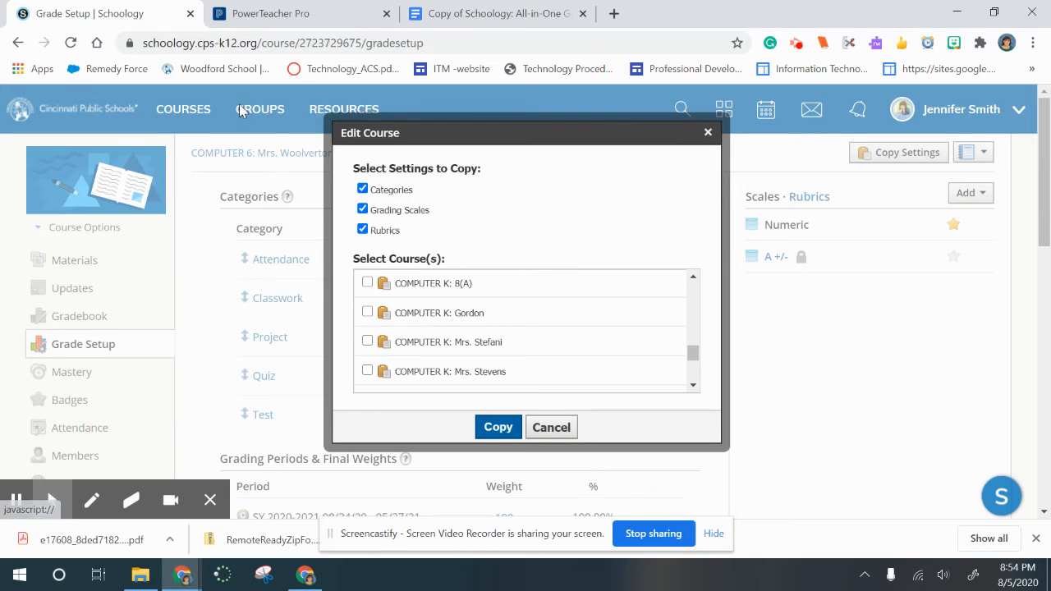
{"action": "left_click", "coordinate": [706, 133]}
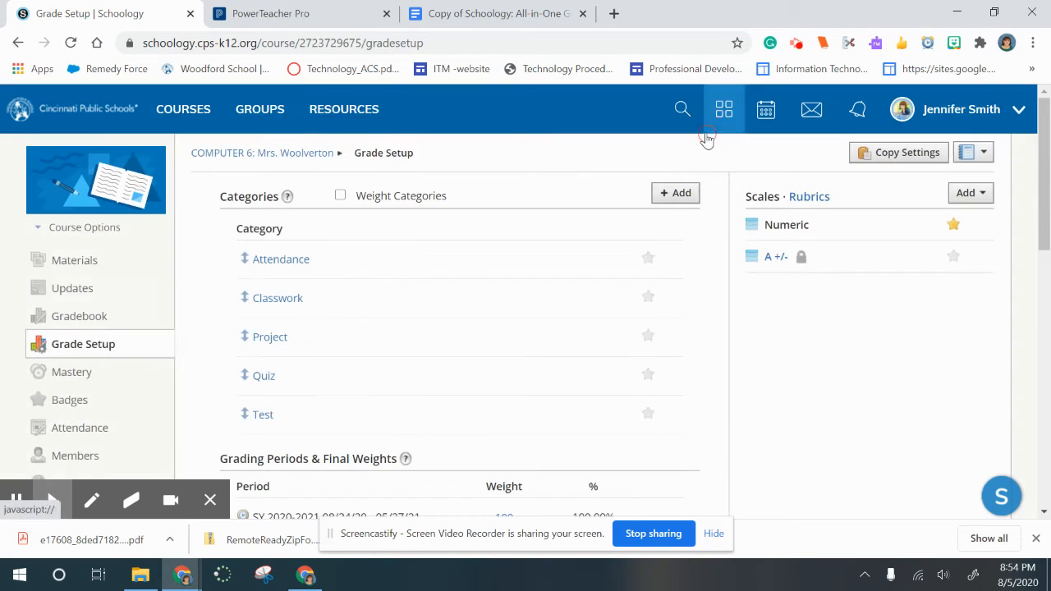
Step: Open the Grade Setup of the COMPUTER INTERMED section from the full list of courses
{"action": "left_click", "coordinate": [222, 99]}
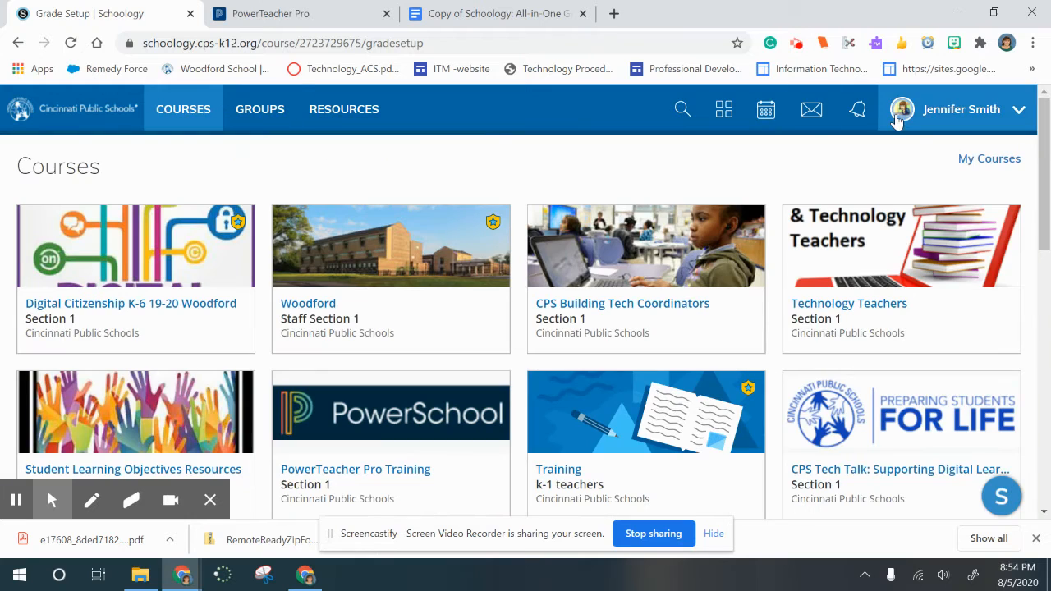
{"action": "left_click", "coordinate": [988, 159]}
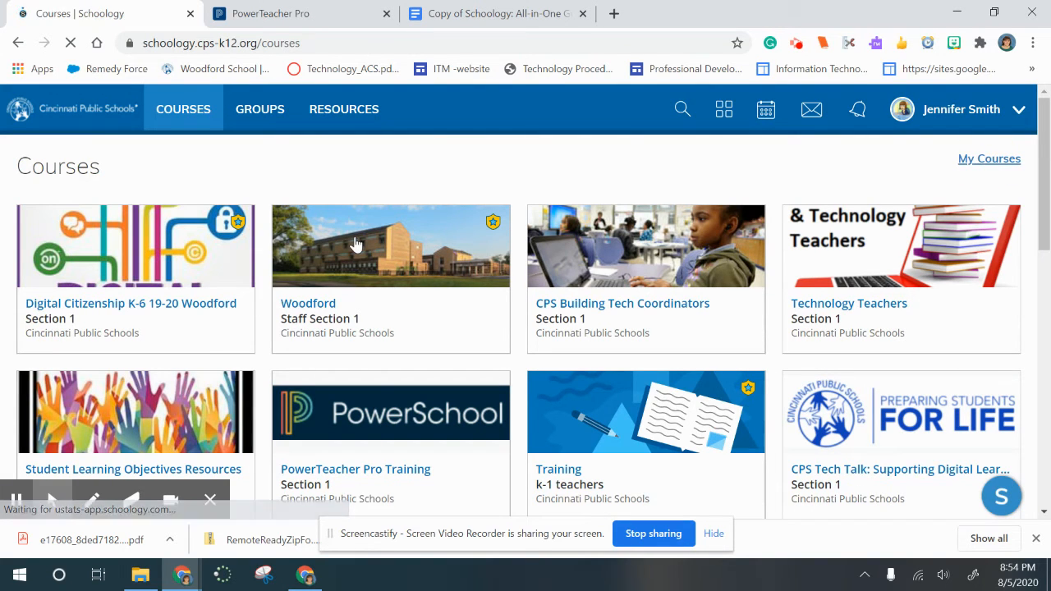
{"action": "scroll", "coordinate": [211, 425], "scroll_direction": "down", "scroll_amount": 7}
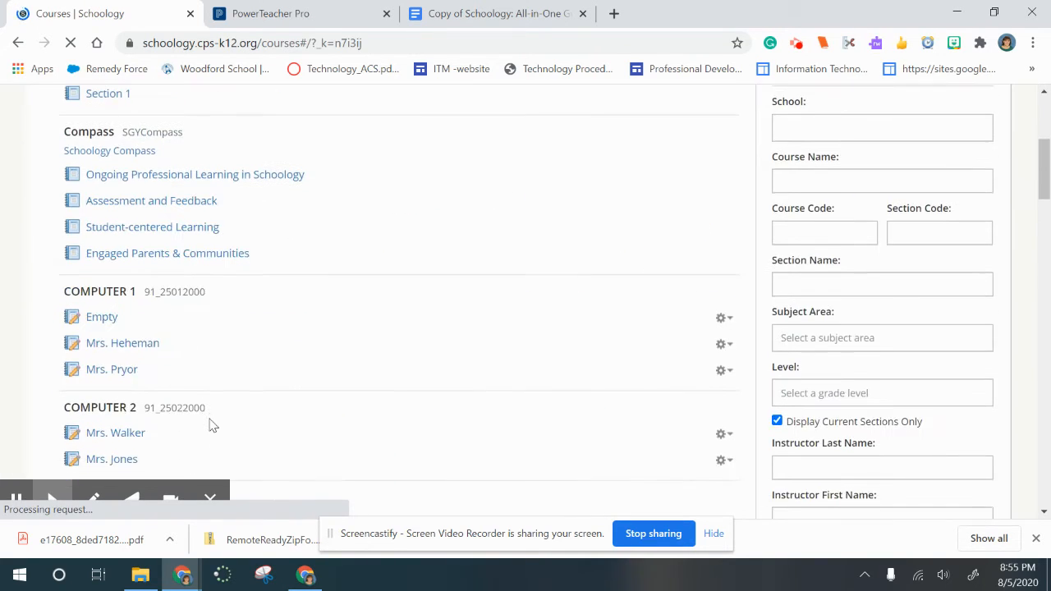
{"action": "scroll", "coordinate": [211, 424], "scroll_direction": "down", "scroll_amount": 3}
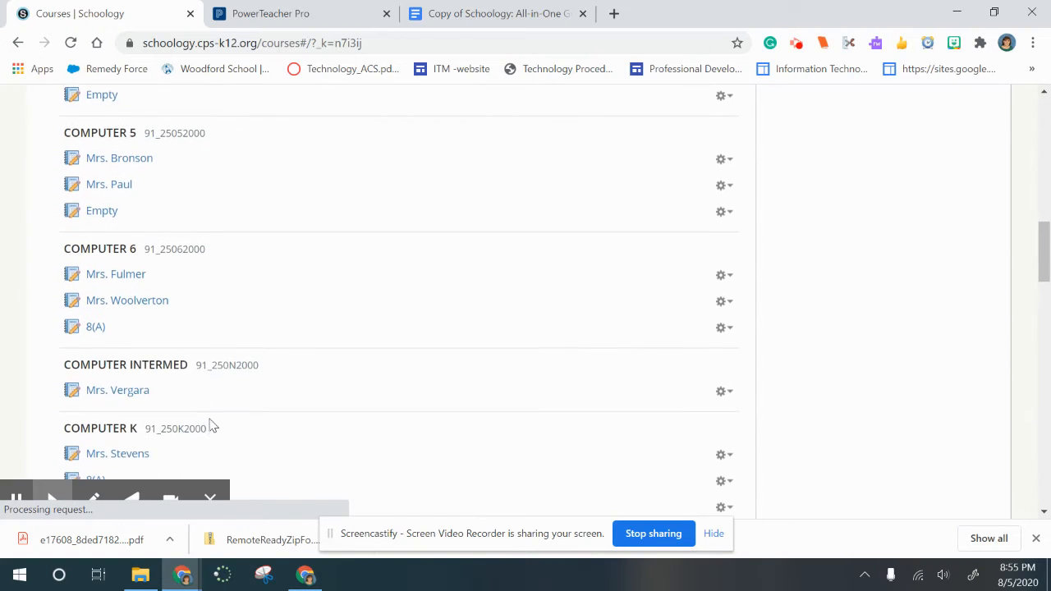
{"action": "left_click", "coordinate": [106, 390]}
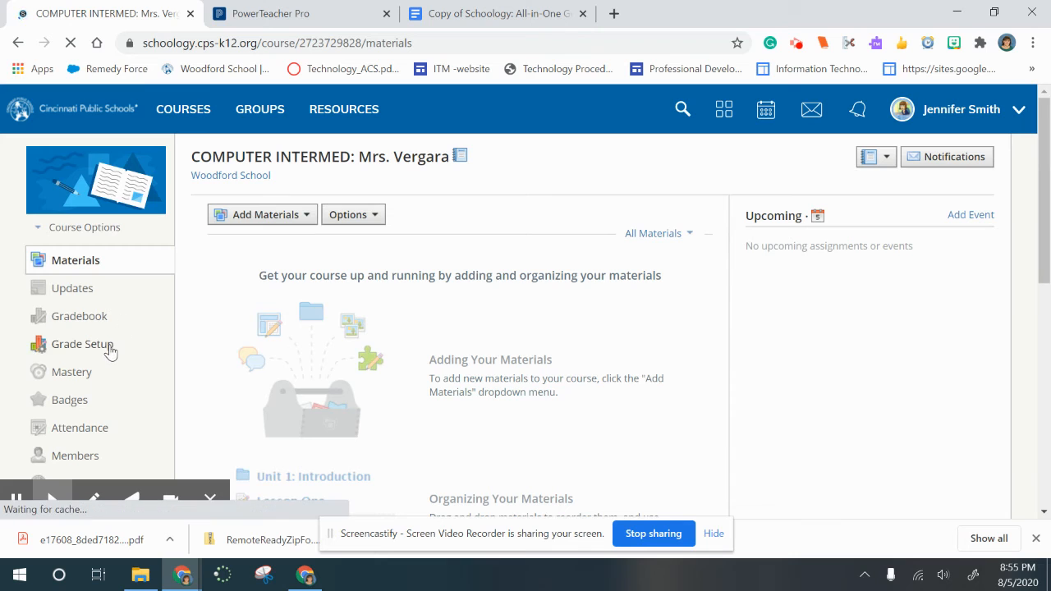
{"action": "left_click", "coordinate": [109, 347]}
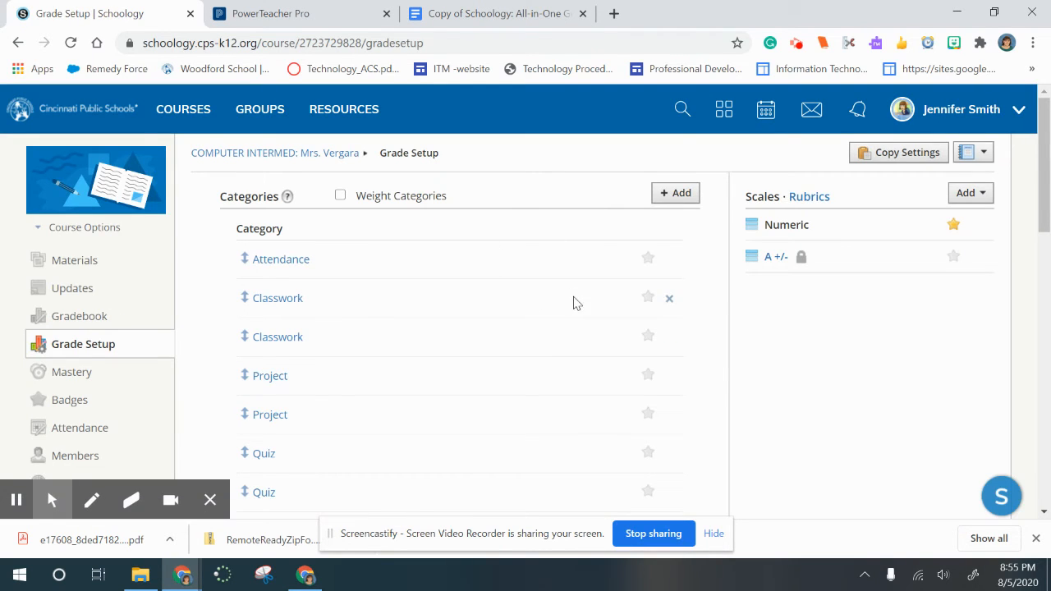
Step: Delete one duplicate Classwork category and one duplicate Project category from the COMPUTER INTERMED grading categories
{"action": "left_click", "coordinate": [670, 303]}
{"action": "left_click", "coordinate": [513, 255]}
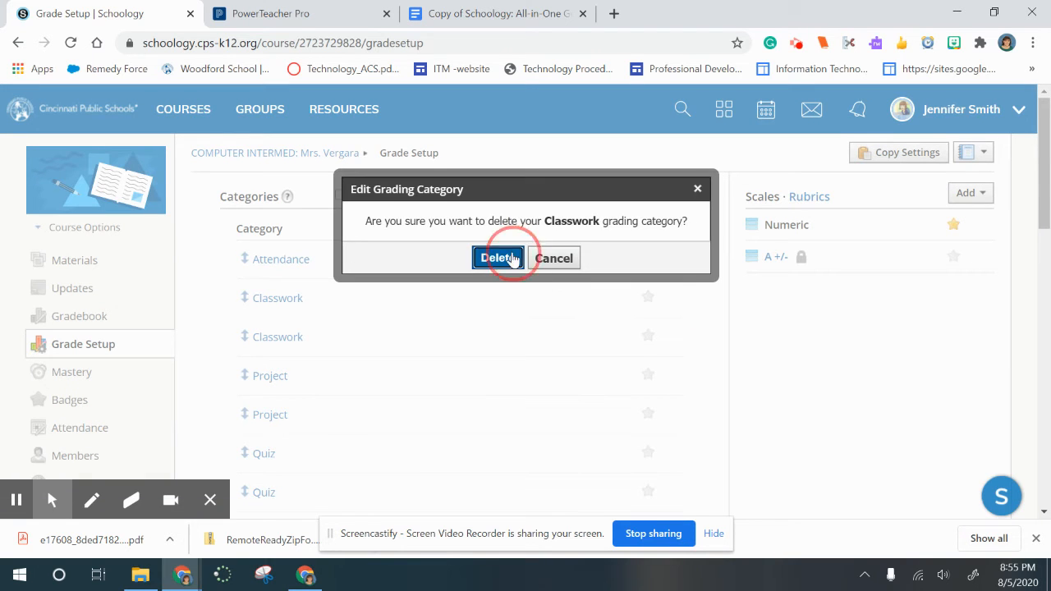
{"action": "scroll", "coordinate": [669, 305], "scroll_direction": "down", "scroll_amount": 1}
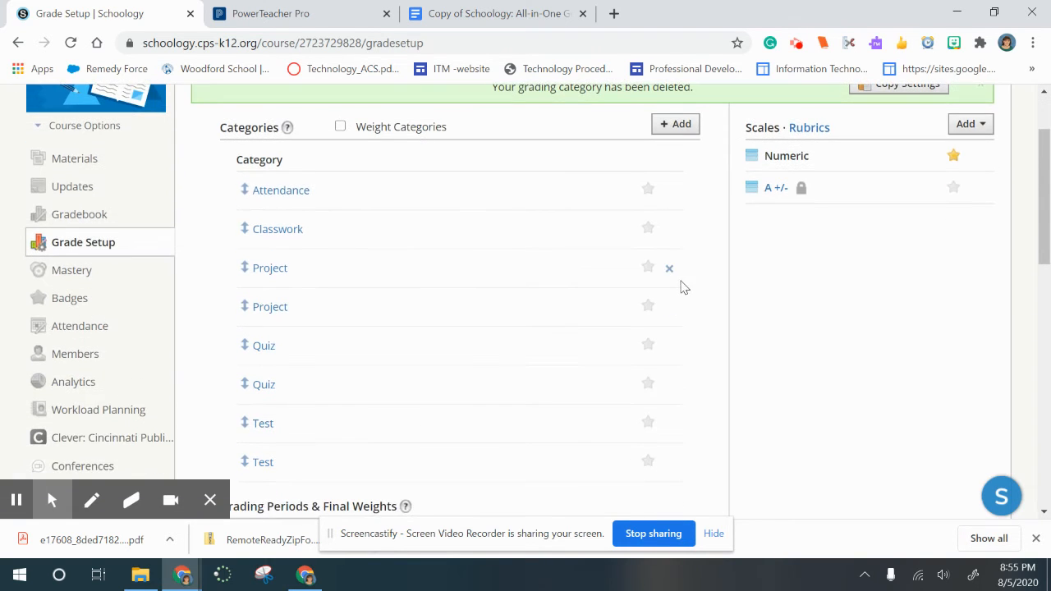
{"action": "left_click", "coordinate": [670, 273]}
{"action": "left_click", "coordinate": [498, 258]}
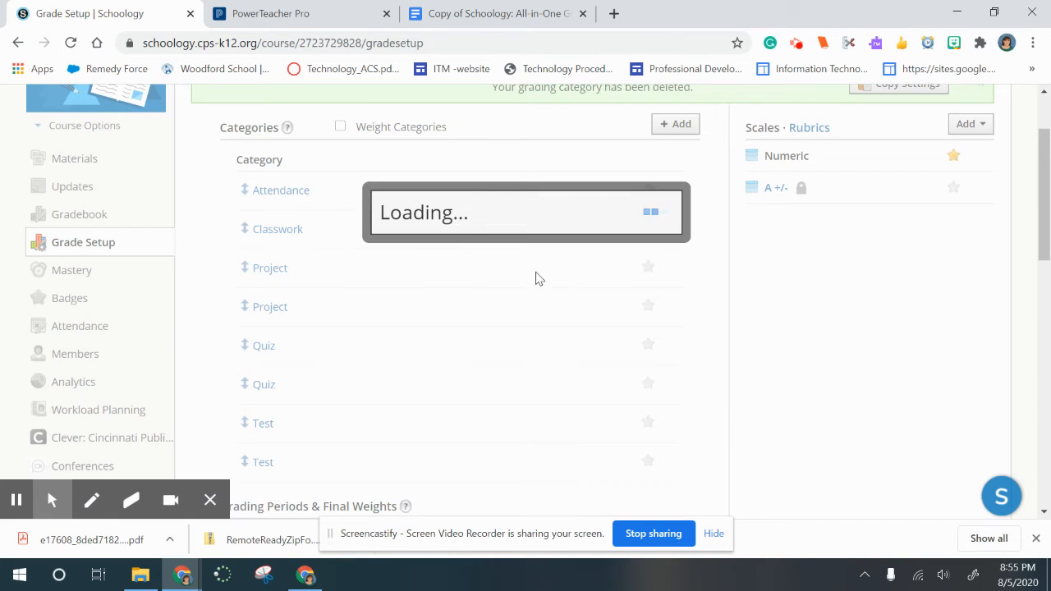
Step: Delete one duplicate Quiz category and one duplicate Test category from the COMPUTER INTERMED grading categories
{"action": "scroll", "coordinate": [679, 354], "scroll_direction": "down", "scroll_amount": 1}
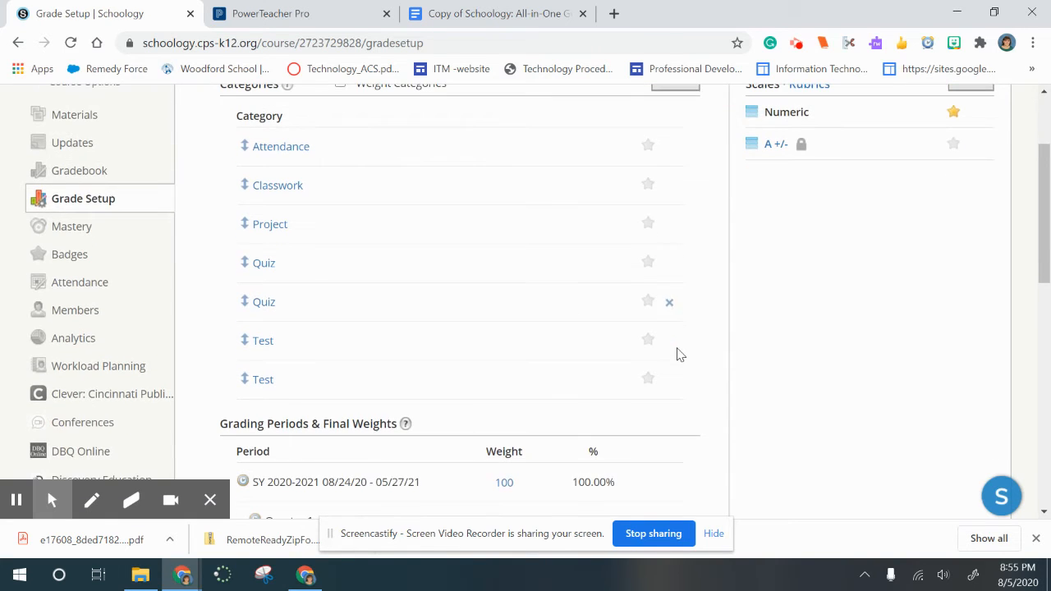
{"action": "left_click", "coordinate": [671, 264]}
{"action": "left_click", "coordinate": [500, 257]}
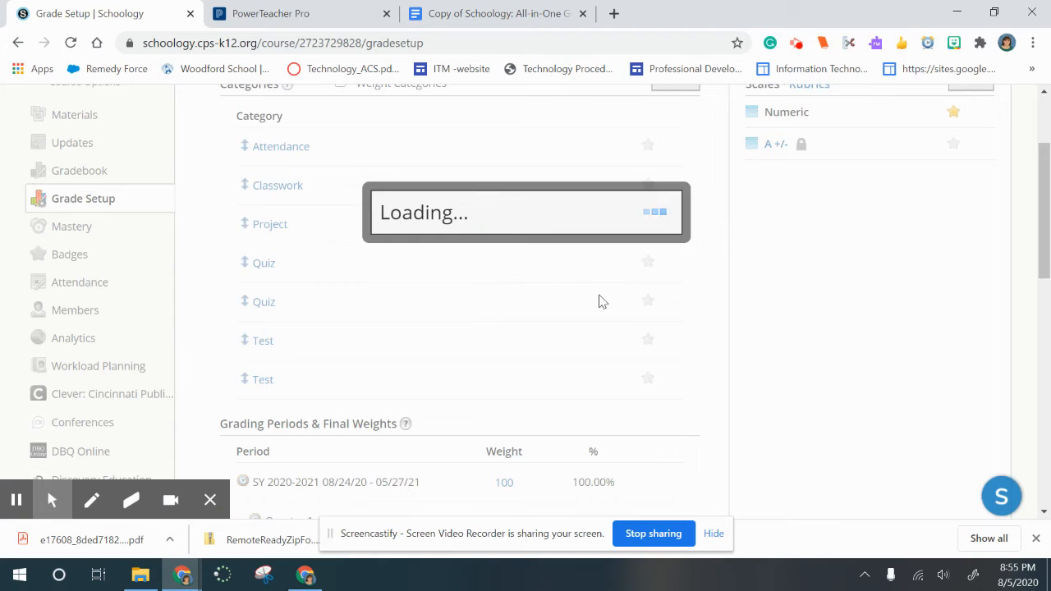
{"action": "left_click", "coordinate": [669, 303]}
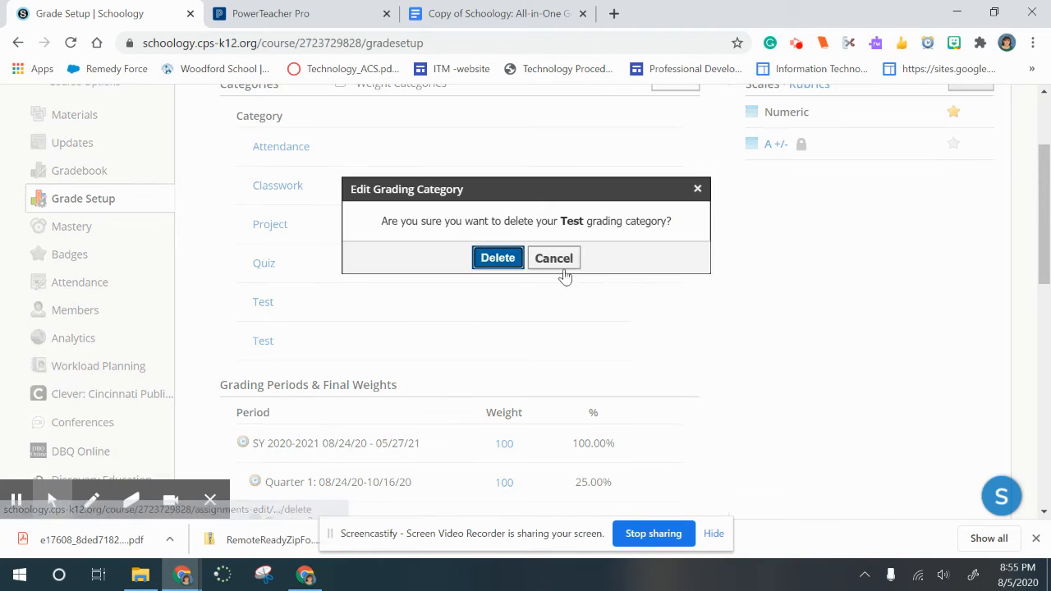
{"action": "left_click", "coordinate": [512, 259]}
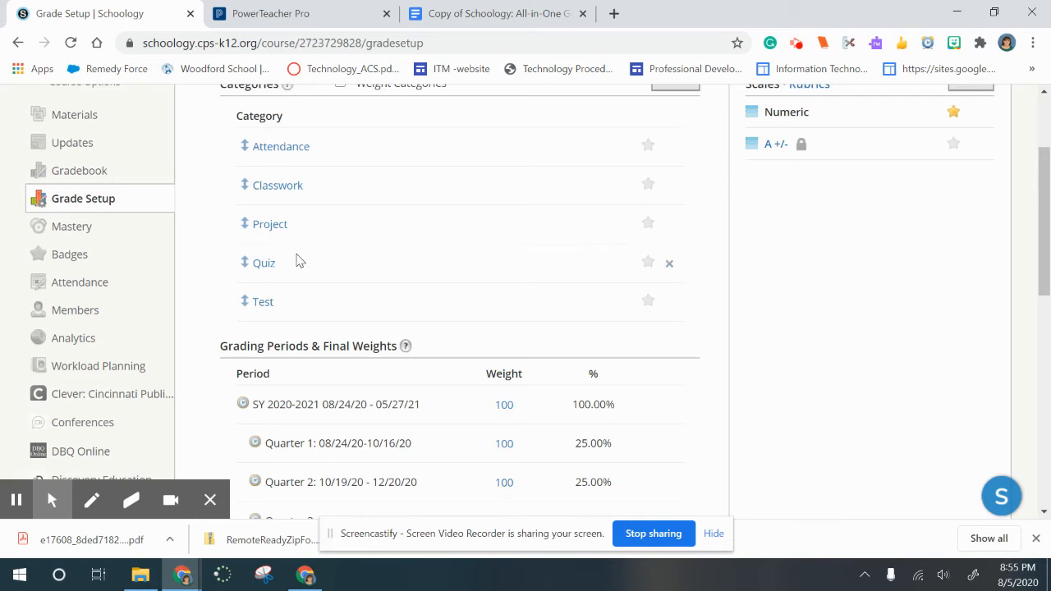
Step: Open the PowerSchool category mapping configuration for the COMPUTER INTERMED course
{"action": "scroll", "coordinate": [300, 260], "scroll_direction": "down", "scroll_amount": 3}
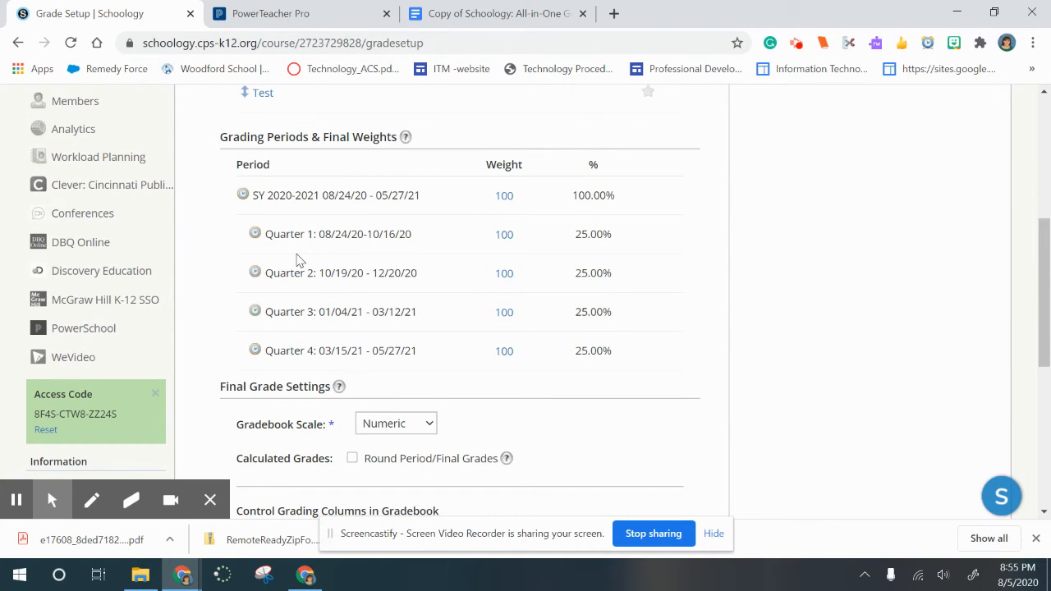
{"action": "left_click", "coordinate": [107, 331]}
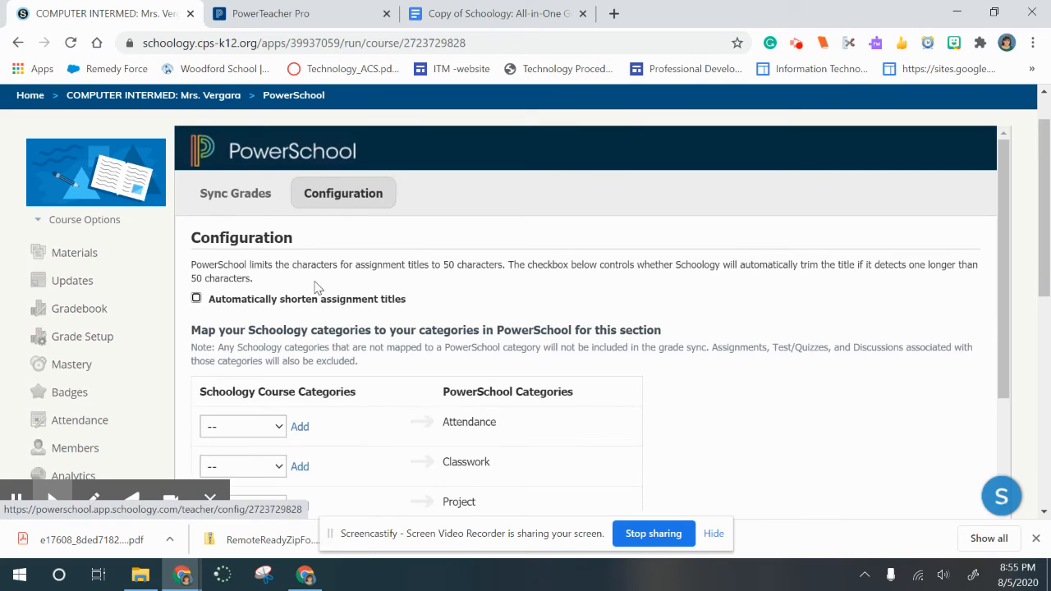
{"action": "scroll", "coordinate": [318, 287], "scroll_direction": "down", "scroll_amount": 2}
{"action": "scroll", "coordinate": [318, 287], "scroll_direction": "down", "scroll_amount": 1}
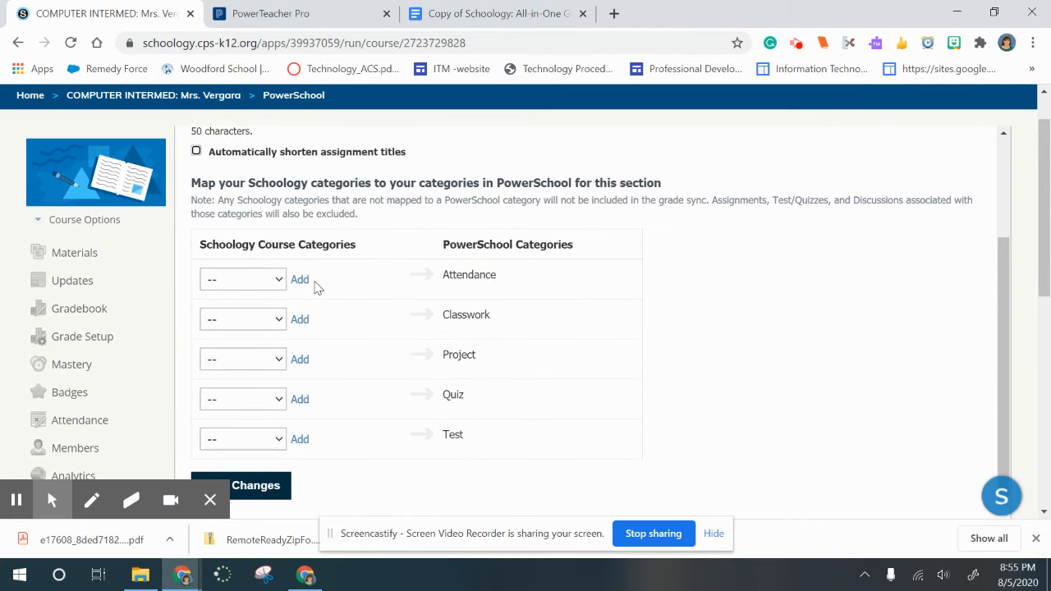
Step: Map the Schoology categories Attendance, Classwork, Project, Quiz and Test to the PowerSchool categories of the same names and save the changes
{"action": "left_click", "coordinate": [254, 284]}
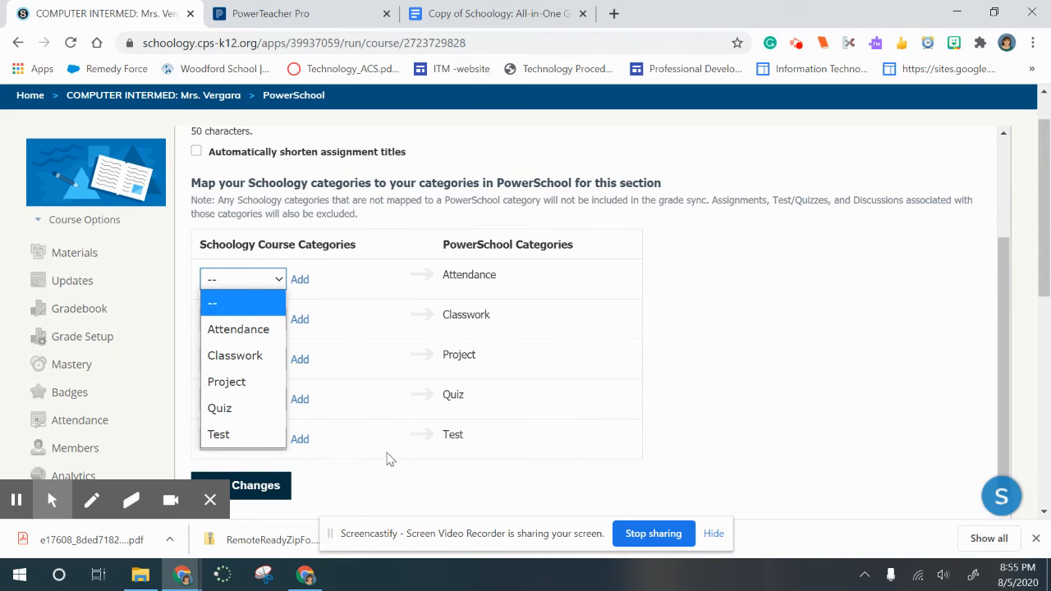
{"action": "left_click", "coordinate": [265, 332]}
{"action": "left_click", "coordinate": [250, 320]}
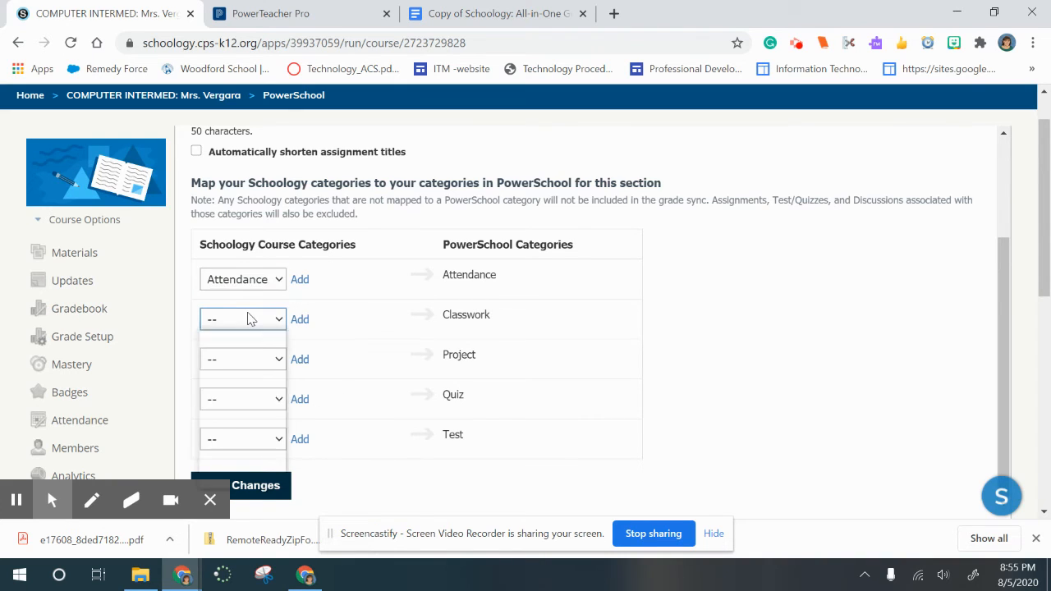
{"action": "left_click", "coordinate": [240, 397]}
{"action": "left_click", "coordinate": [246, 364]}
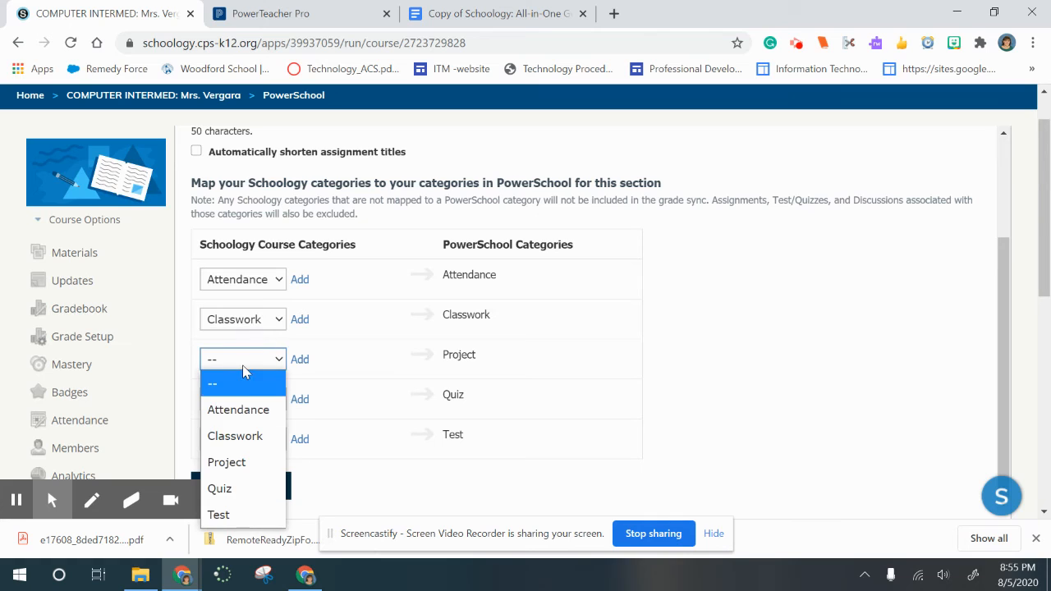
{"action": "left_click", "coordinate": [236, 464]}
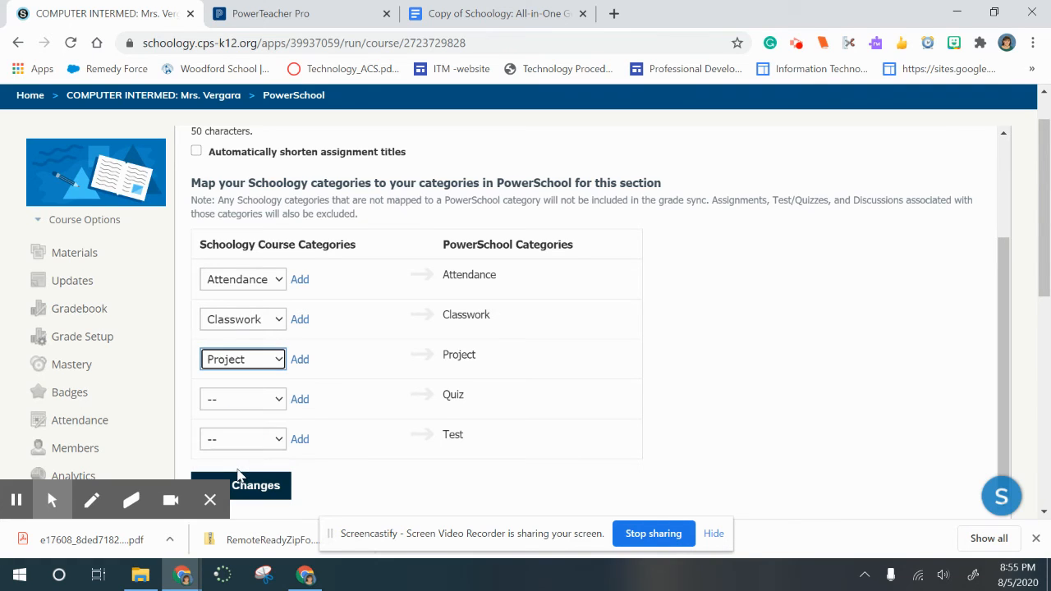
{"action": "left_click", "coordinate": [235, 400]}
{"action": "left_click", "coordinate": [235, 345]}
{"action": "left_click", "coordinate": [227, 433]}
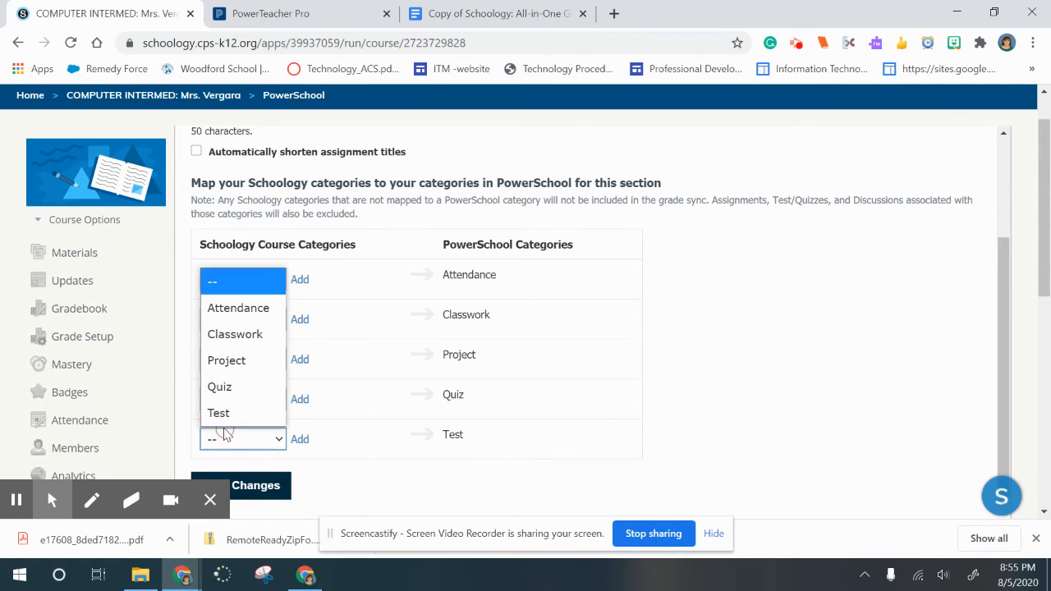
{"action": "left_click", "coordinate": [229, 414]}
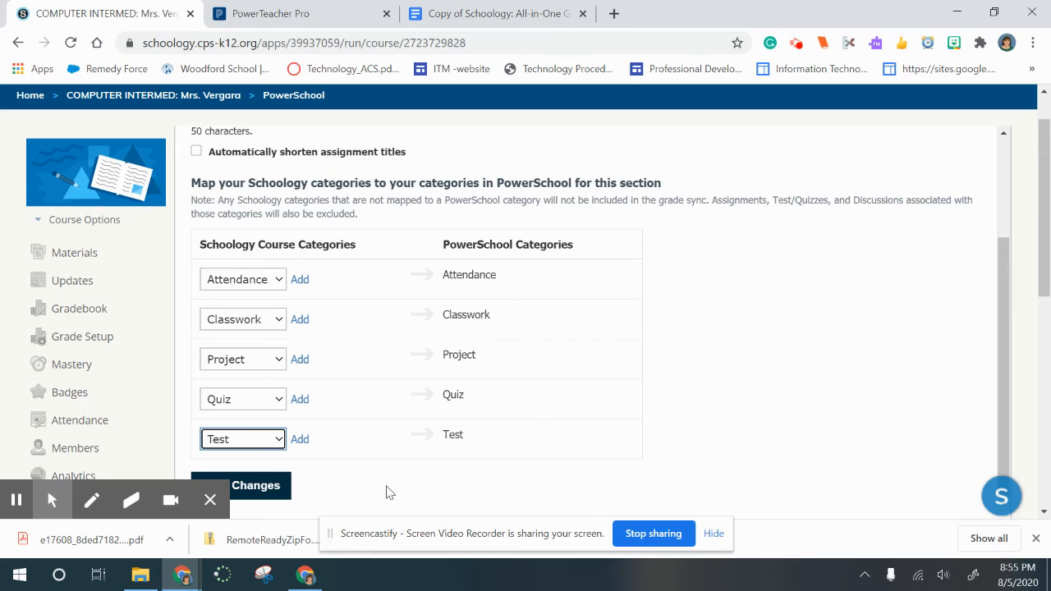
{"action": "left_click", "coordinate": [267, 486]}
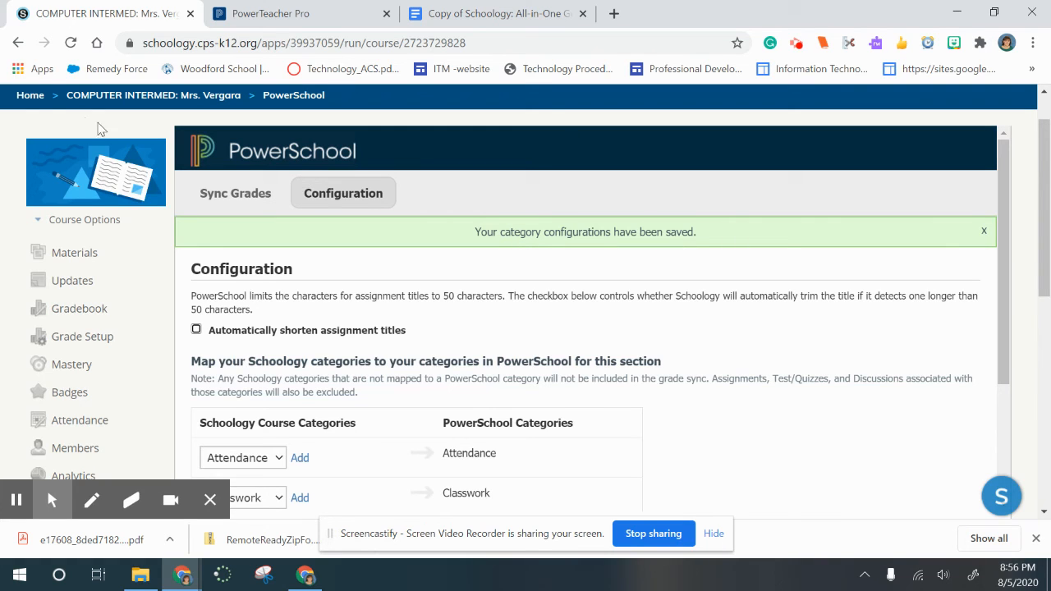
Step: Open the Grade Setup of the first COMPUTER K section from the full list of courses
{"action": "left_click", "coordinate": [30, 96]}
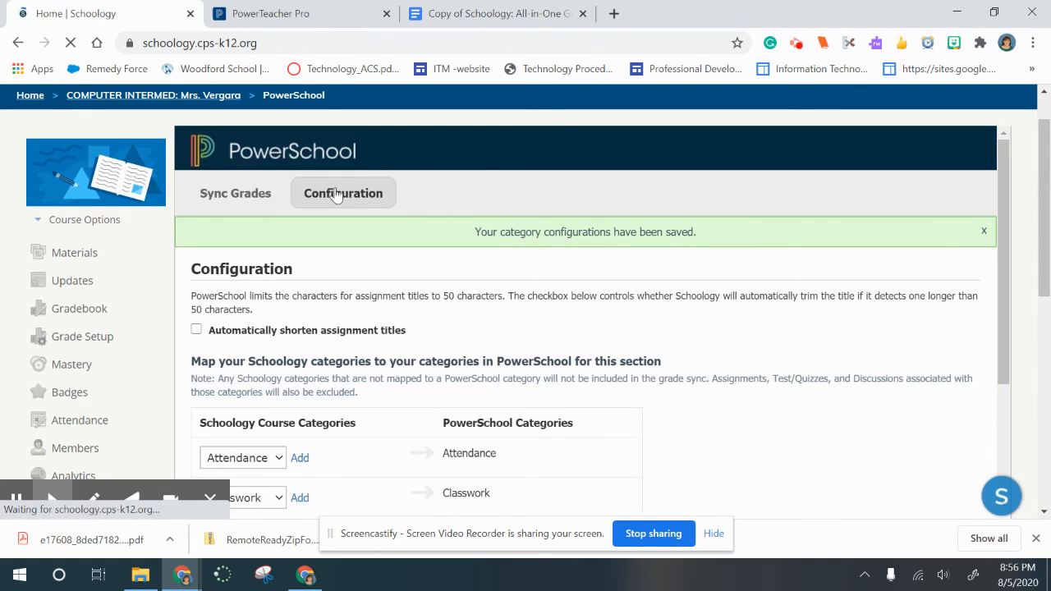
{"action": "left_click", "coordinate": [172, 108]}
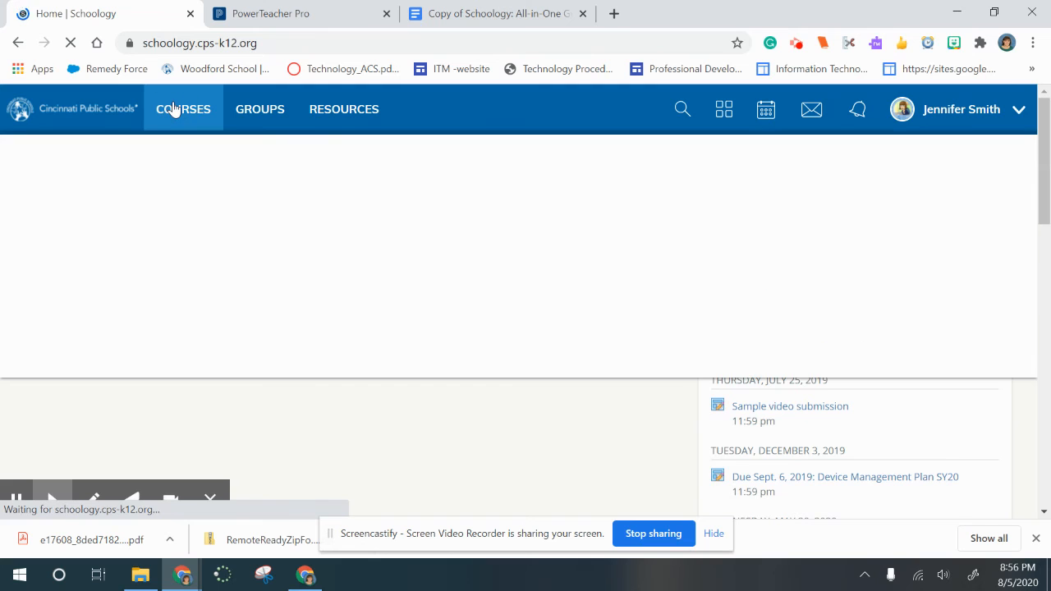
{"action": "left_click", "coordinate": [984, 159]}
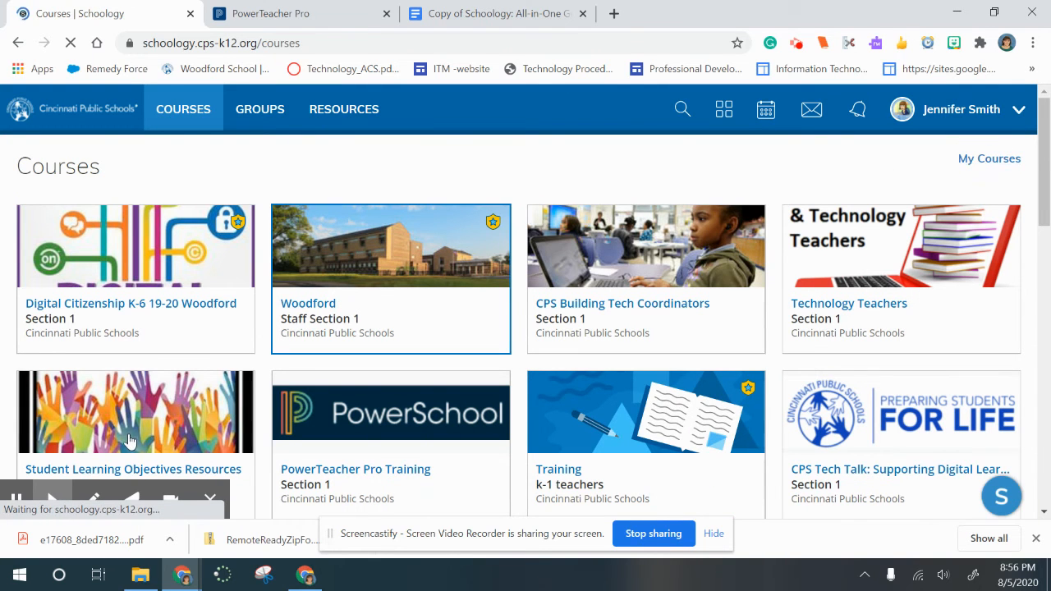
{"action": "scroll", "coordinate": [129, 441], "scroll_direction": "down", "scroll_amount": 7}
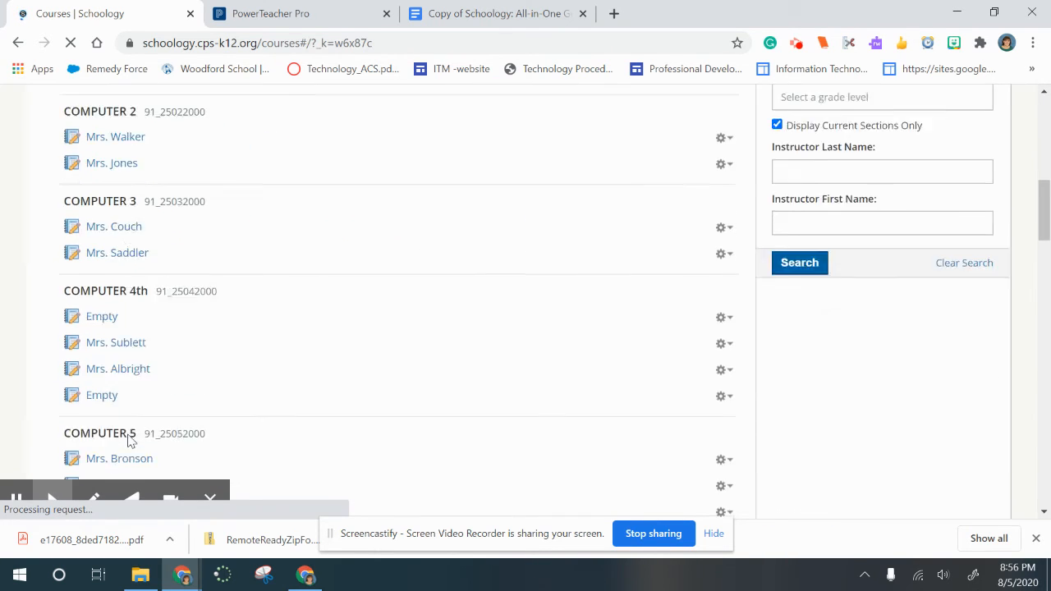
{"action": "scroll", "coordinate": [130, 440], "scroll_direction": "down", "scroll_amount": 10}
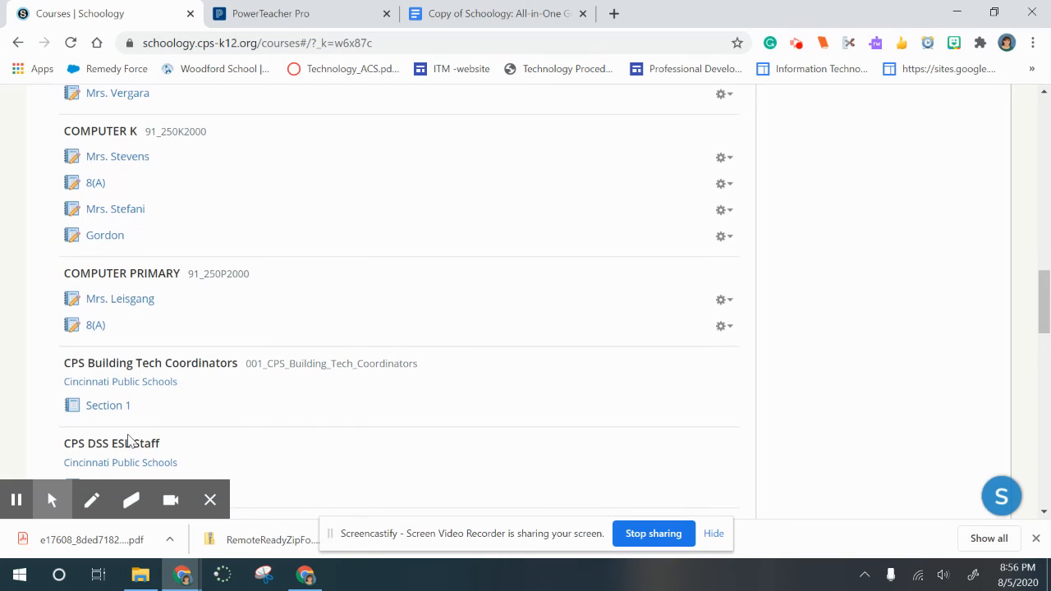
{"action": "scroll", "coordinate": [128, 441], "scroll_direction": "up", "scroll_amount": 1}
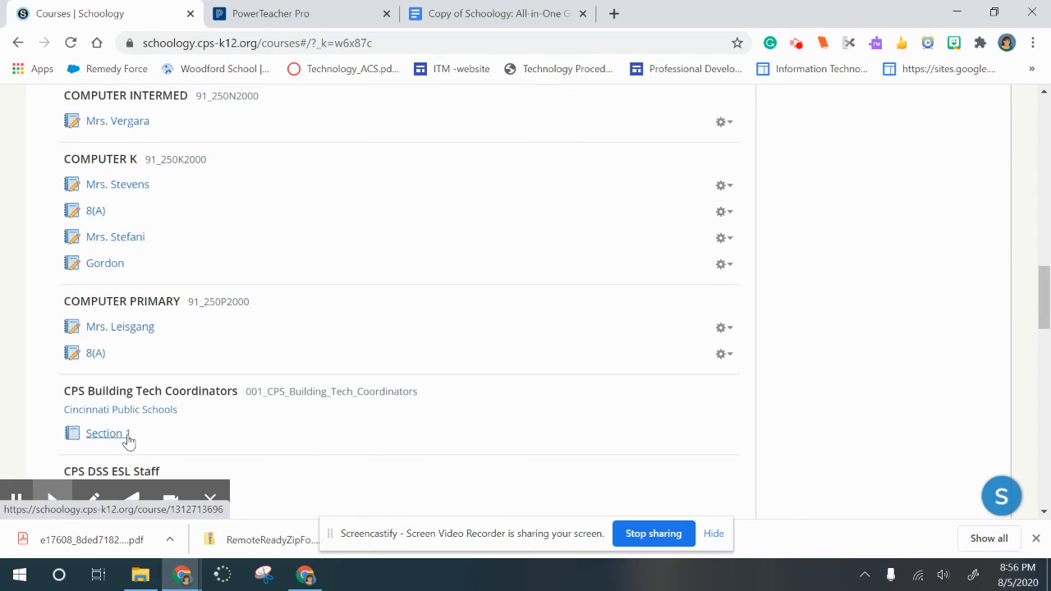
{"action": "left_click", "coordinate": [115, 186]}
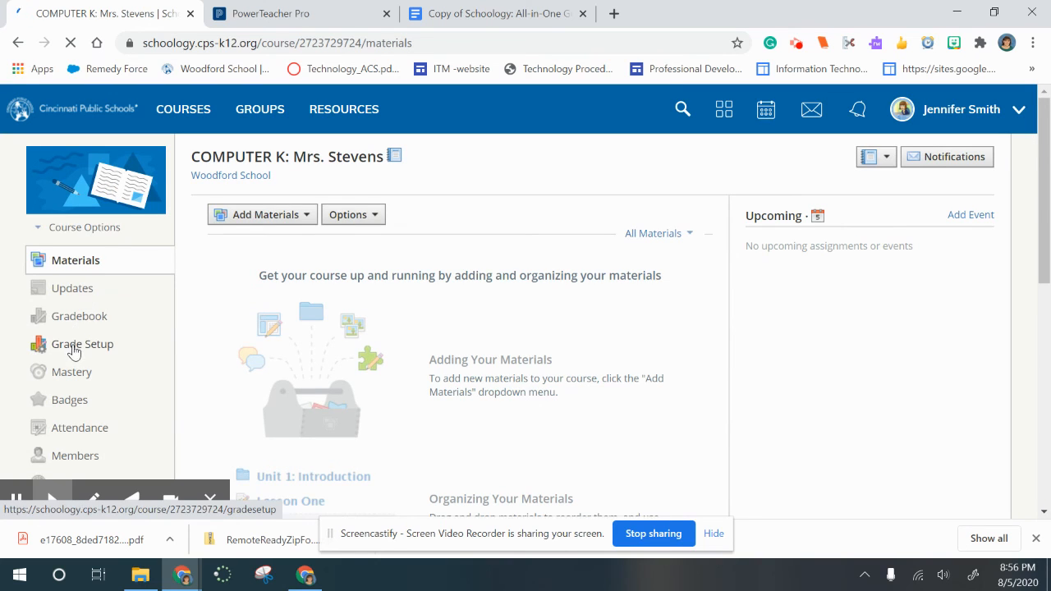
{"action": "left_click", "coordinate": [71, 346]}
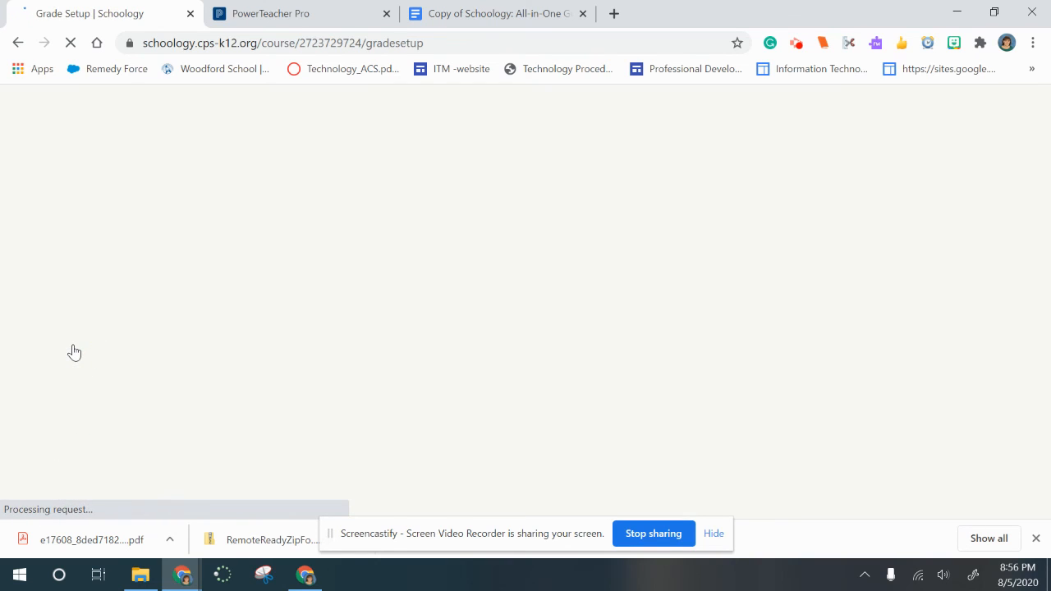
Step: Delete one duplicate Classwork category from the grading categories of the first COMPUTER K section
{"action": "scroll", "coordinate": [322, 357], "scroll_direction": "down", "scroll_amount": 1}
{"action": "scroll", "coordinate": [322, 356], "scroll_direction": "down", "scroll_amount": 1}
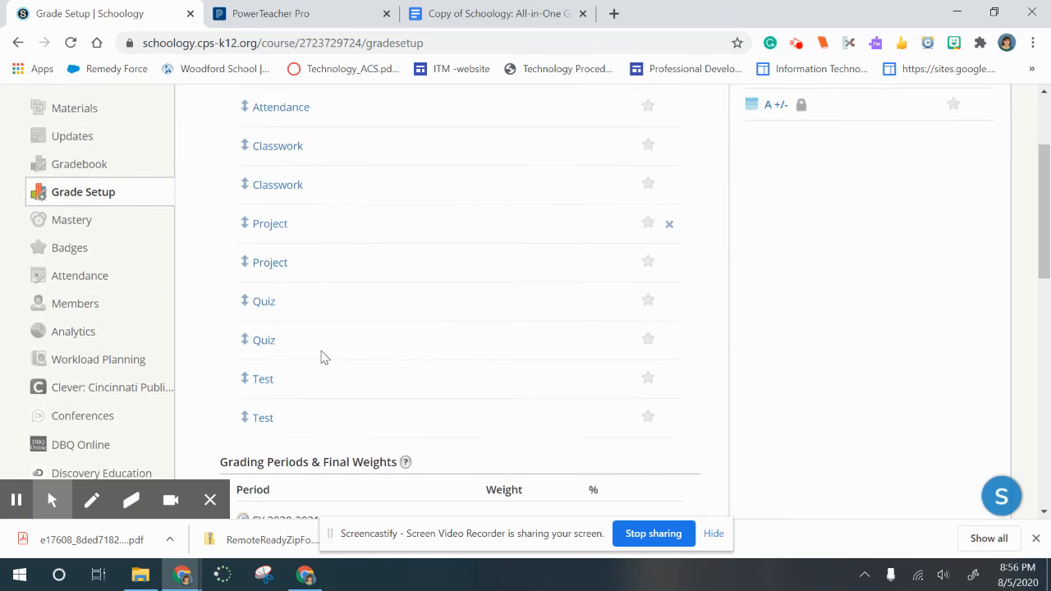
{"action": "left_click", "coordinate": [669, 143]}
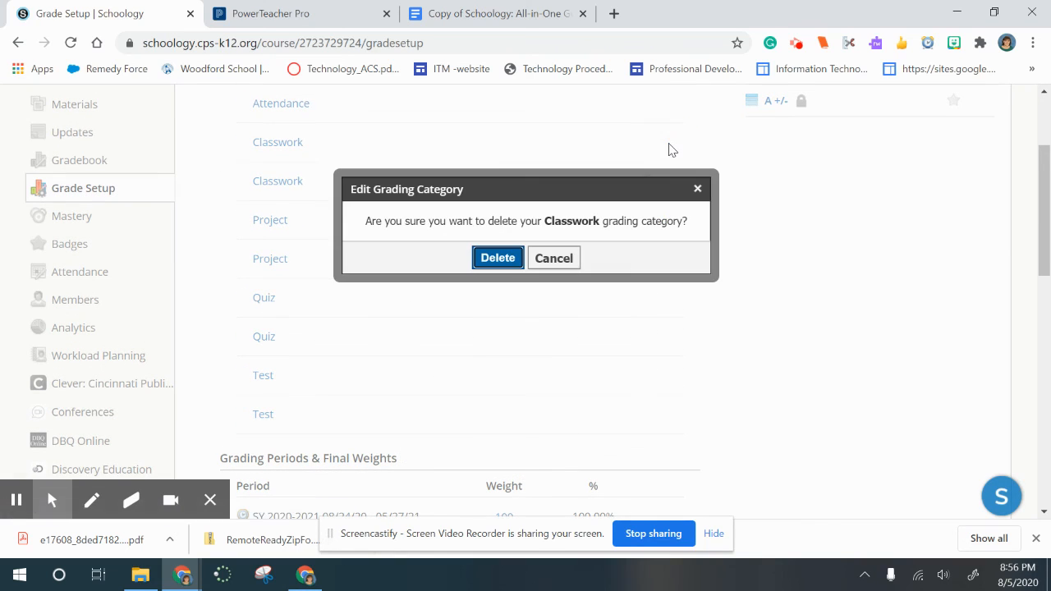
{"action": "left_click", "coordinate": [516, 256]}
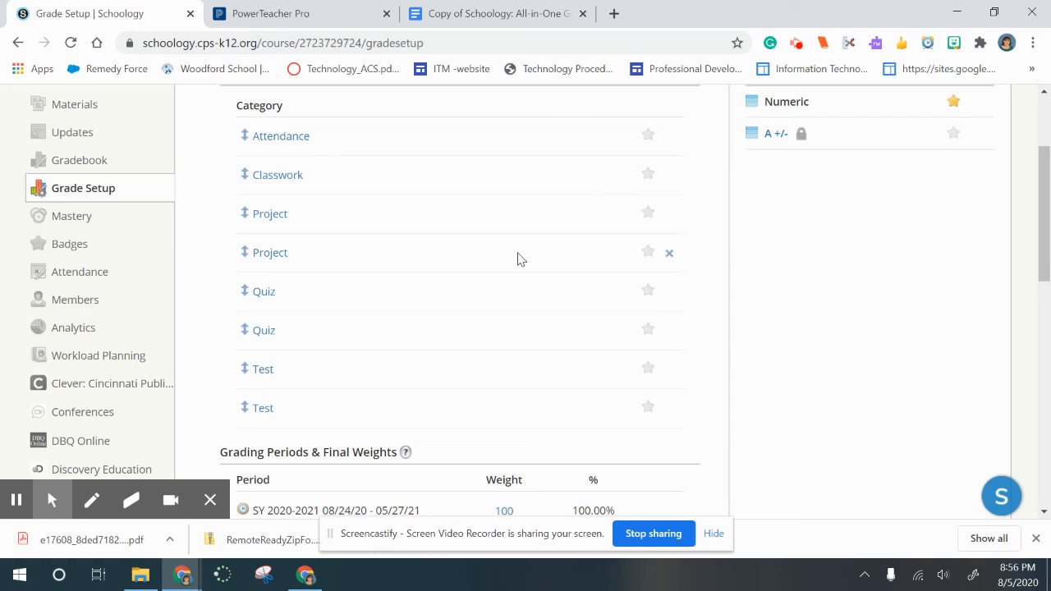
{"action": "scroll", "coordinate": [517, 259], "scroll_direction": "down", "scroll_amount": 1}
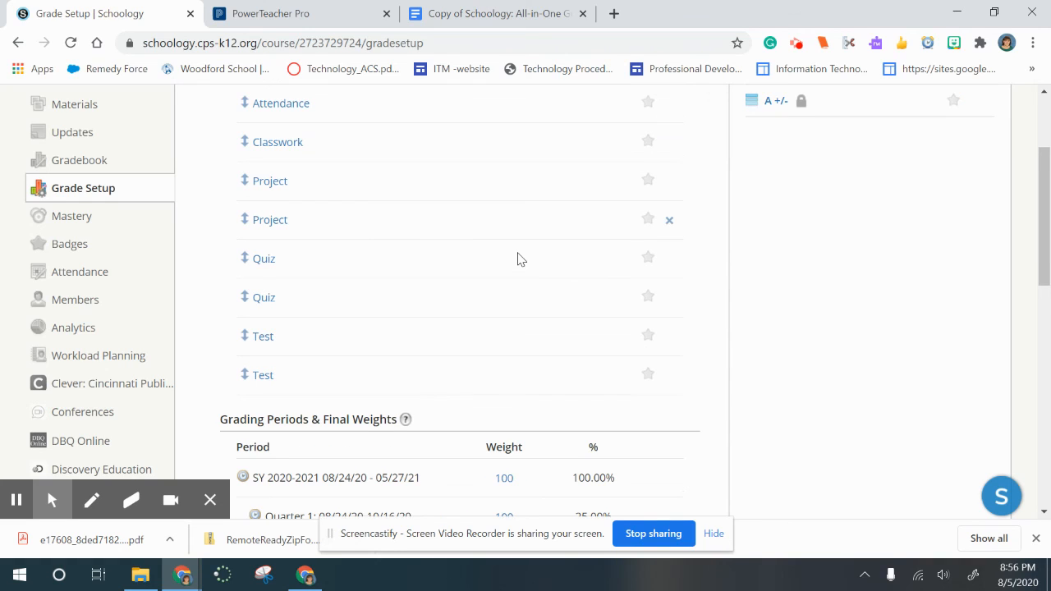
{"action": "left_click", "coordinate": [795, 43]}
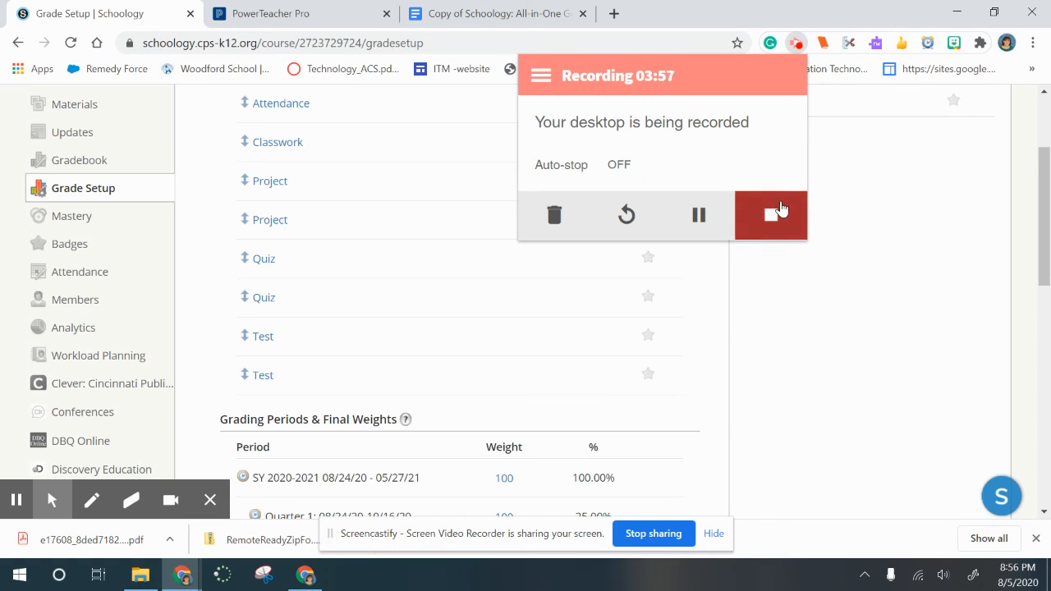